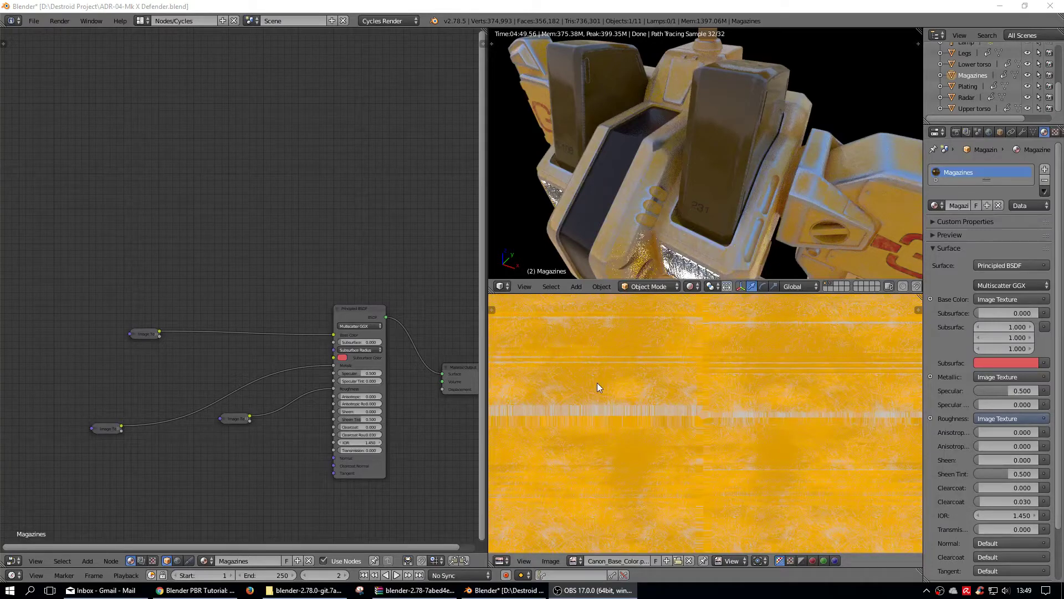
Expand the first two collapsed Image Texture nodes and stack them one above the other
click(134, 335)
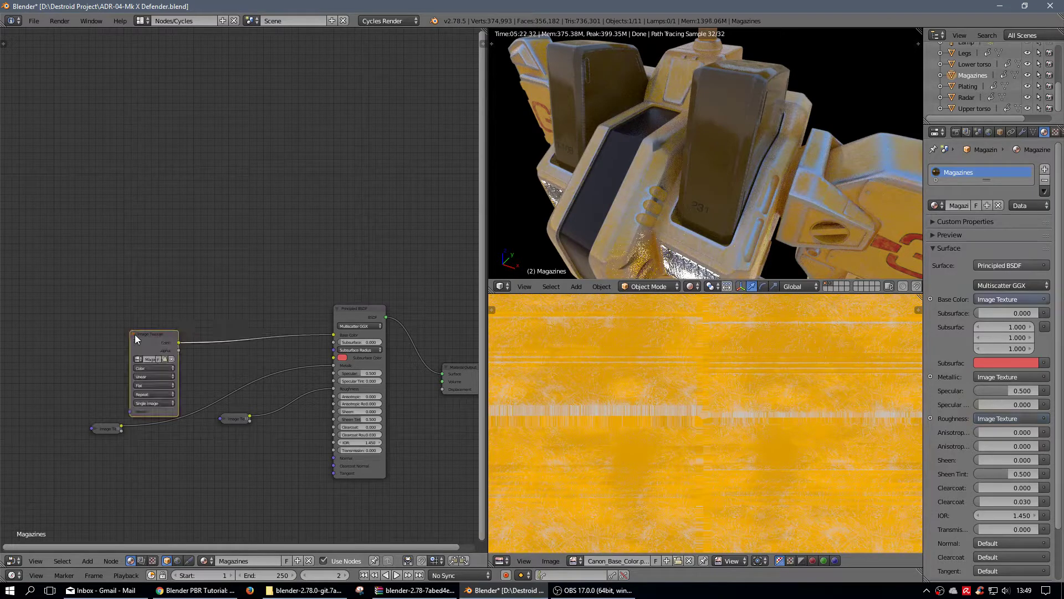
drag(144, 333, 157, 251)
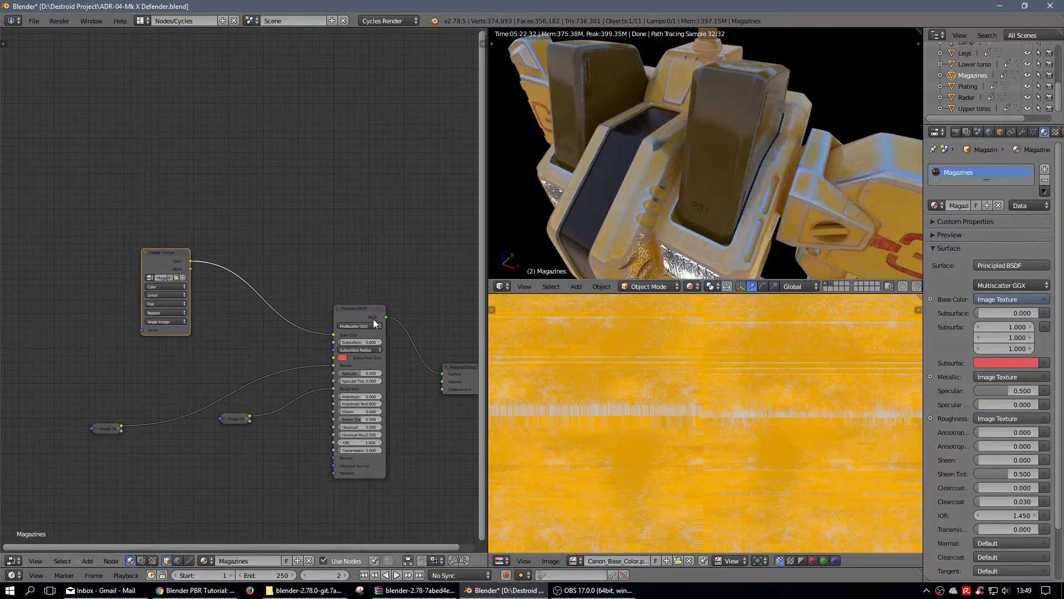
click(95, 427)
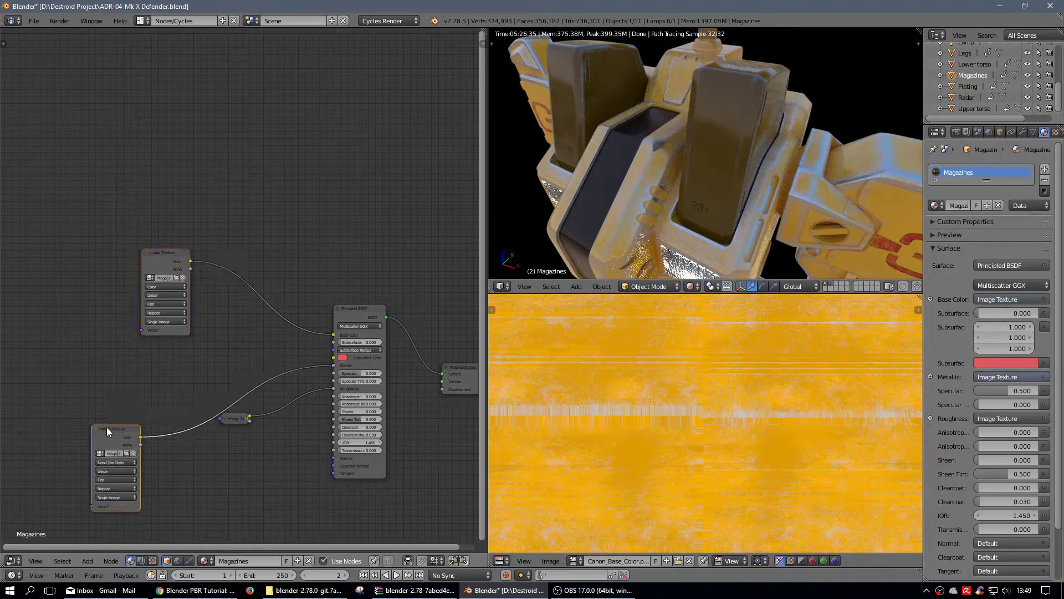
drag(107, 426, 125, 362)
drag(144, 261, 157, 214)
drag(133, 370, 164, 308)
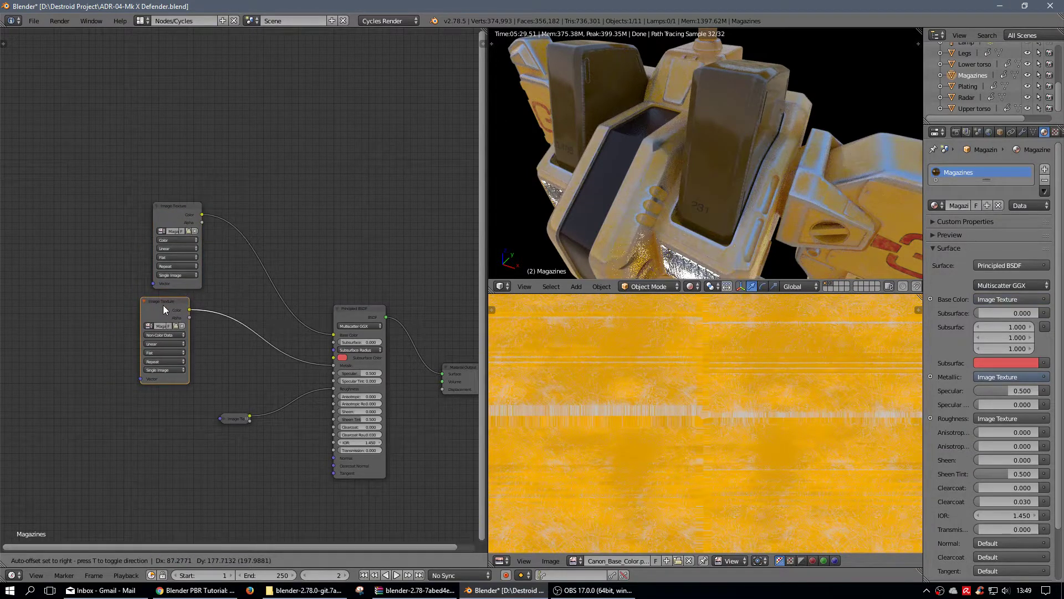
Expand the Roughness Image Texture node and align all three textures in a neat column
click(224, 420)
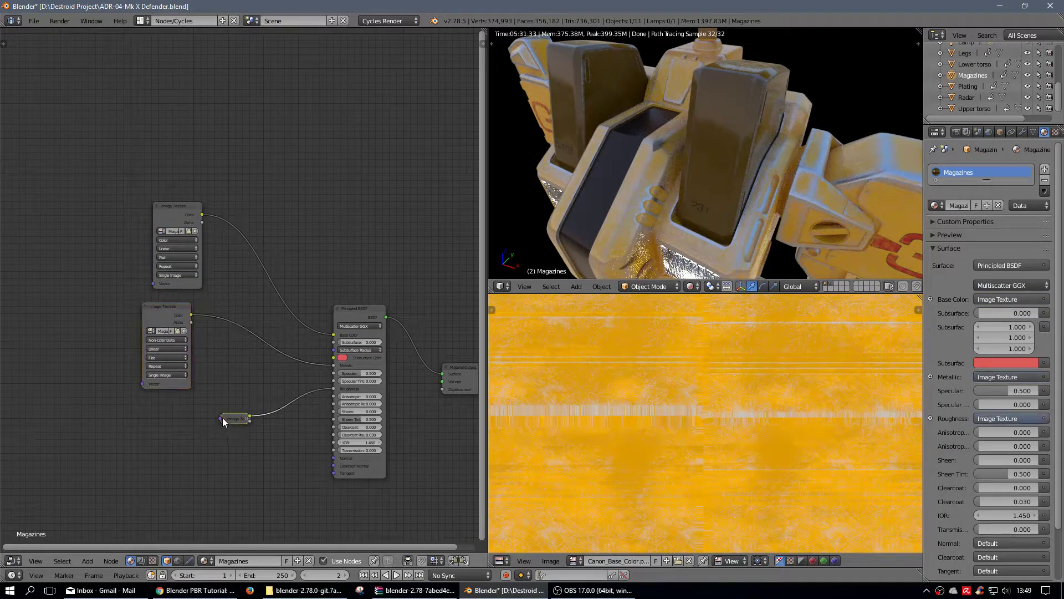
click(222, 417)
drag(234, 421, 160, 410)
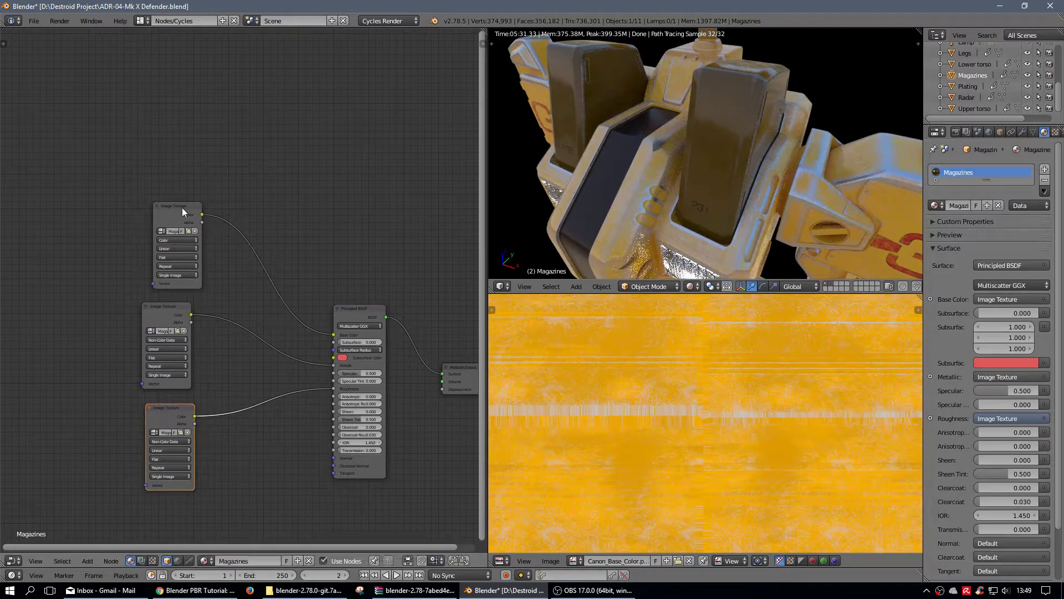
drag(181, 207, 164, 205)
key(Escape)
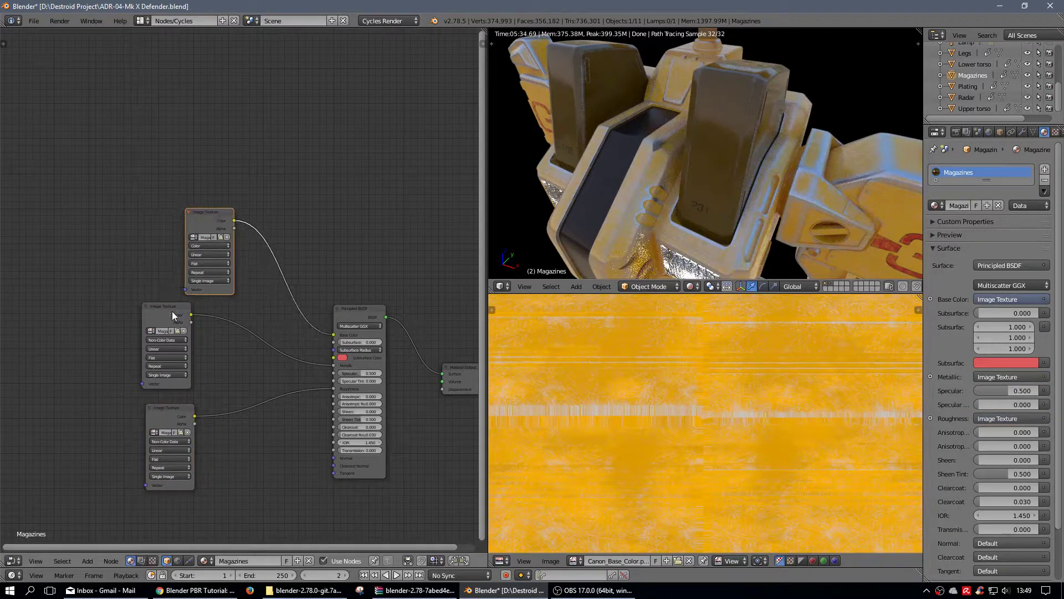
drag(172, 316, 218, 314)
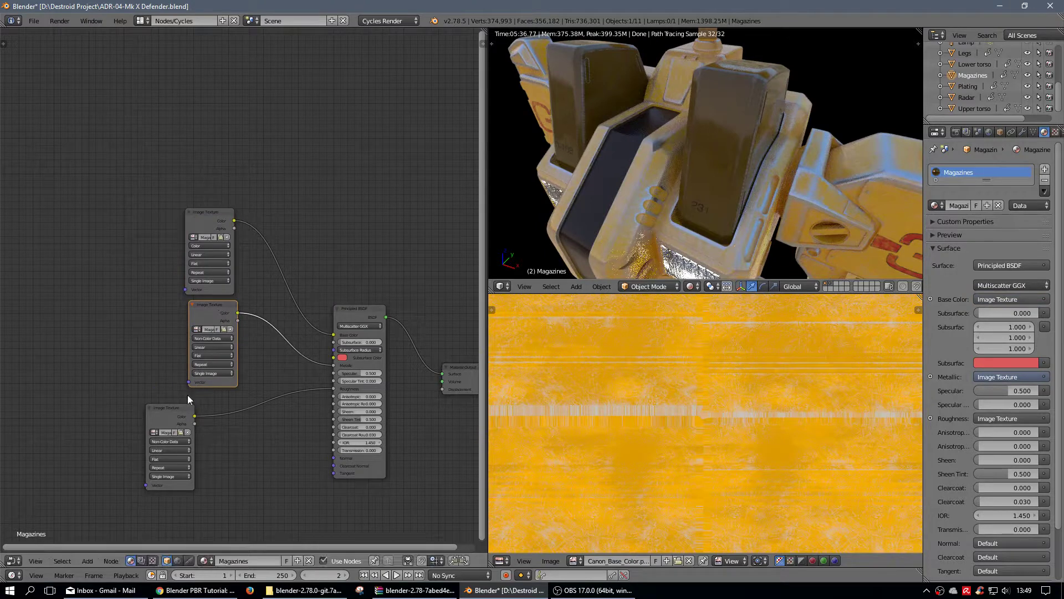
drag(180, 407, 222, 401)
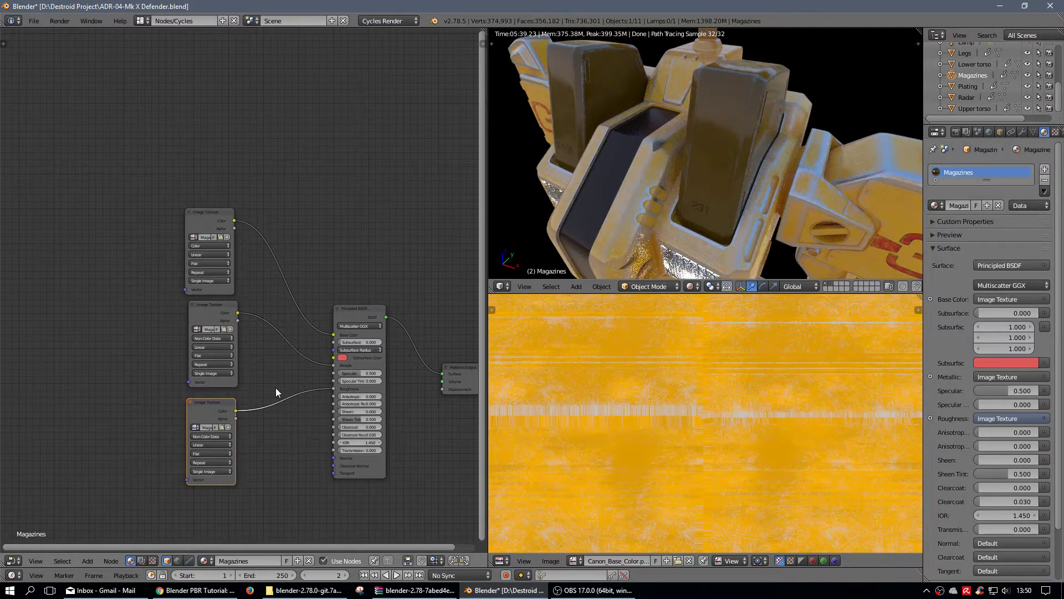
scroll(395, 300, up, 3)
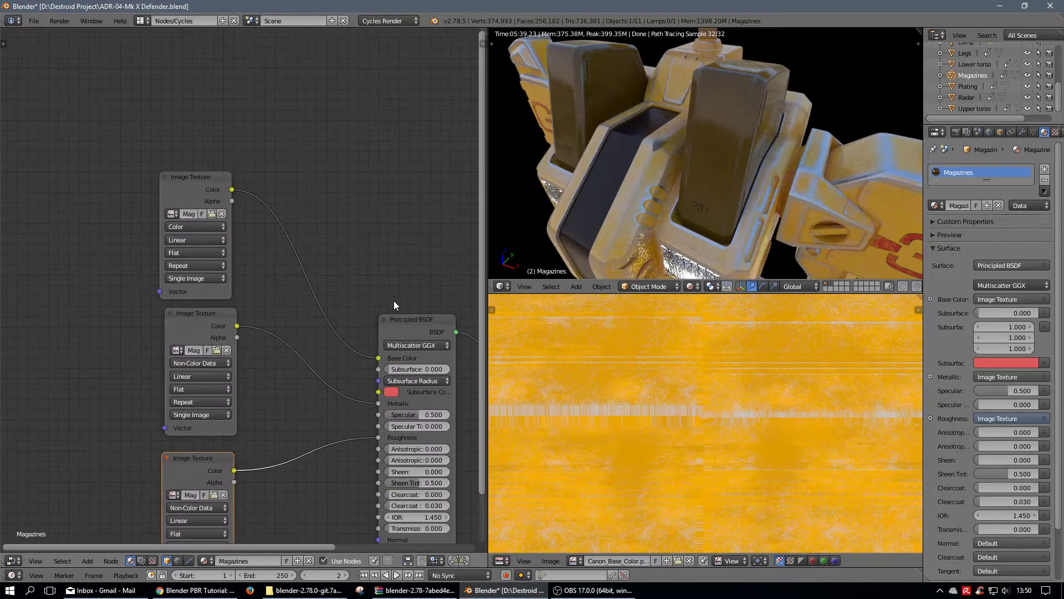
middle_drag(397, 298, 321, 189)
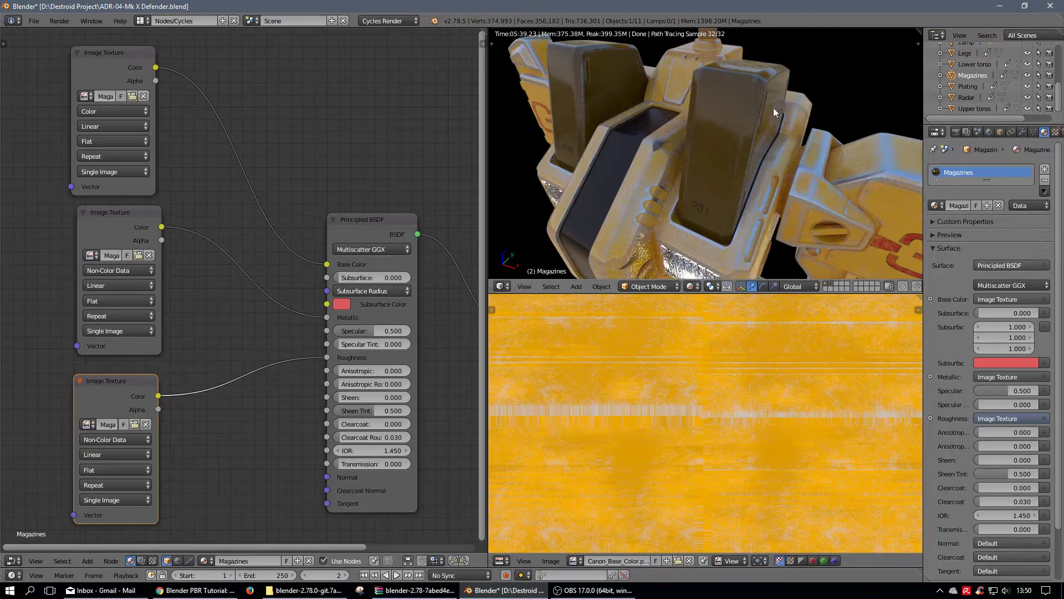
key(KP_8)
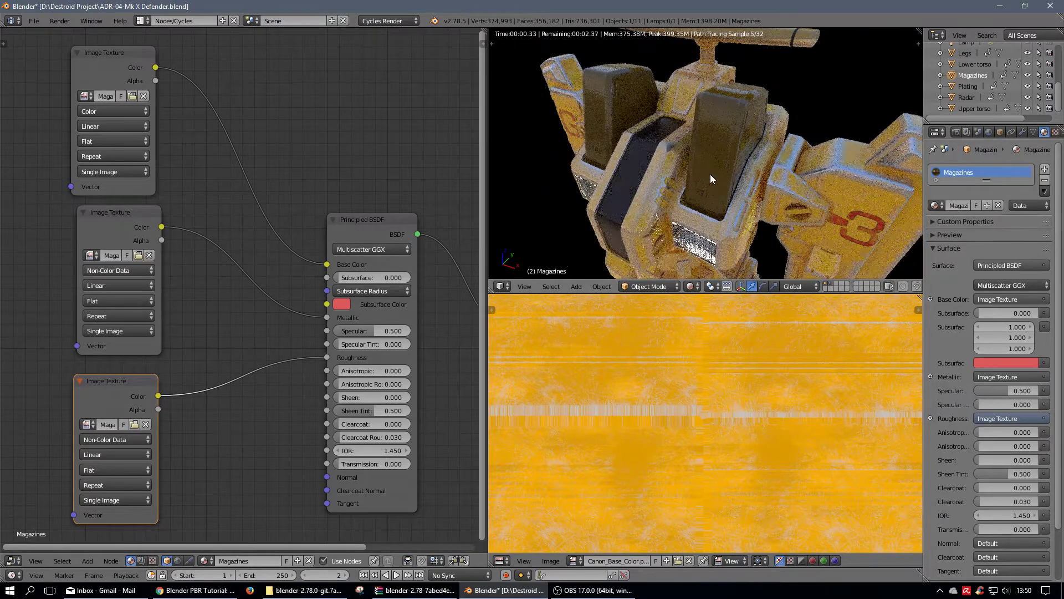
key(KP_2)
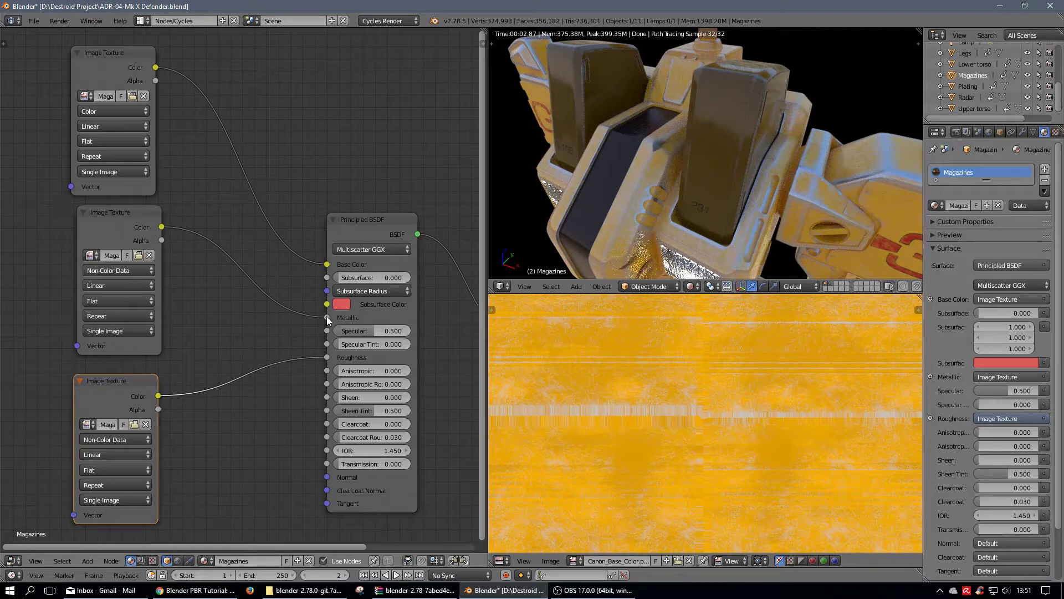
Try the middle texture on Specular, unlink Roughness, relink Metallic, and set Specular to 0.000
mouse_move(327, 318)
mouse_down()
mouse_move(304, 330)
mouse_move(328, 331)
mouse_up()
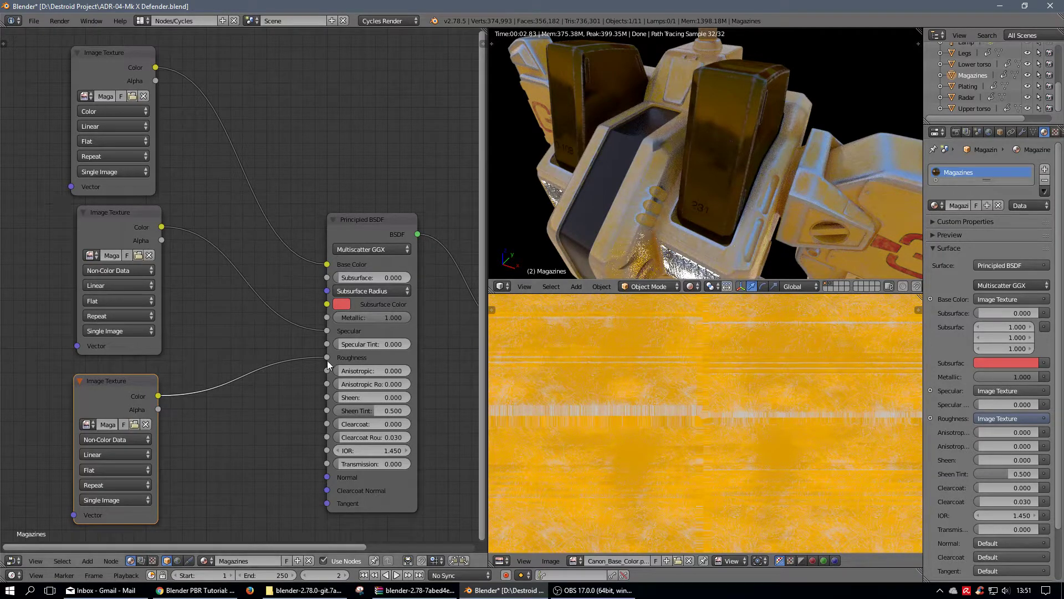
drag(327, 357, 349, 382)
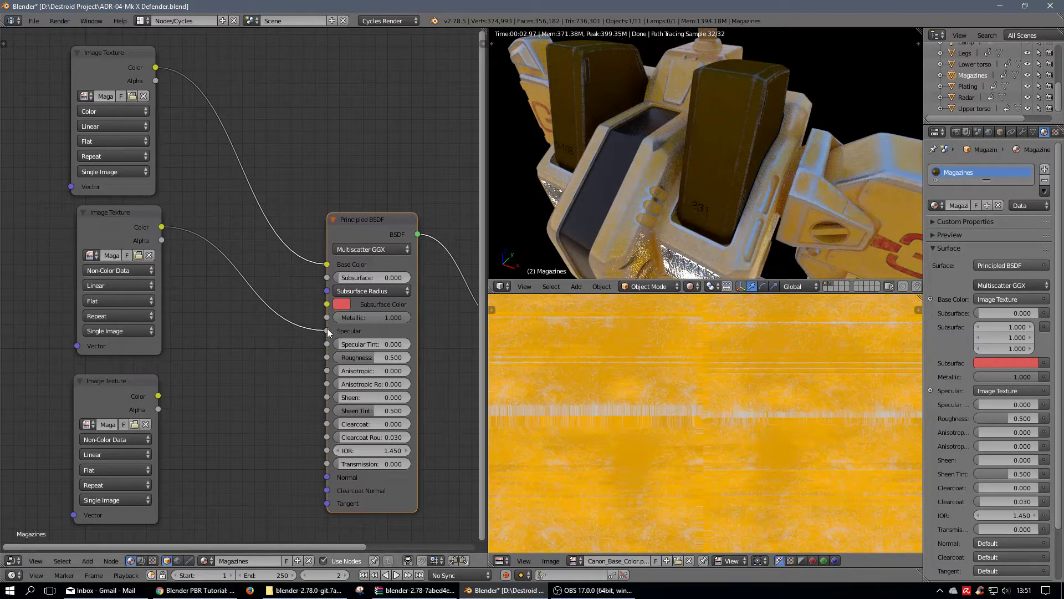
drag(327, 330, 329, 317)
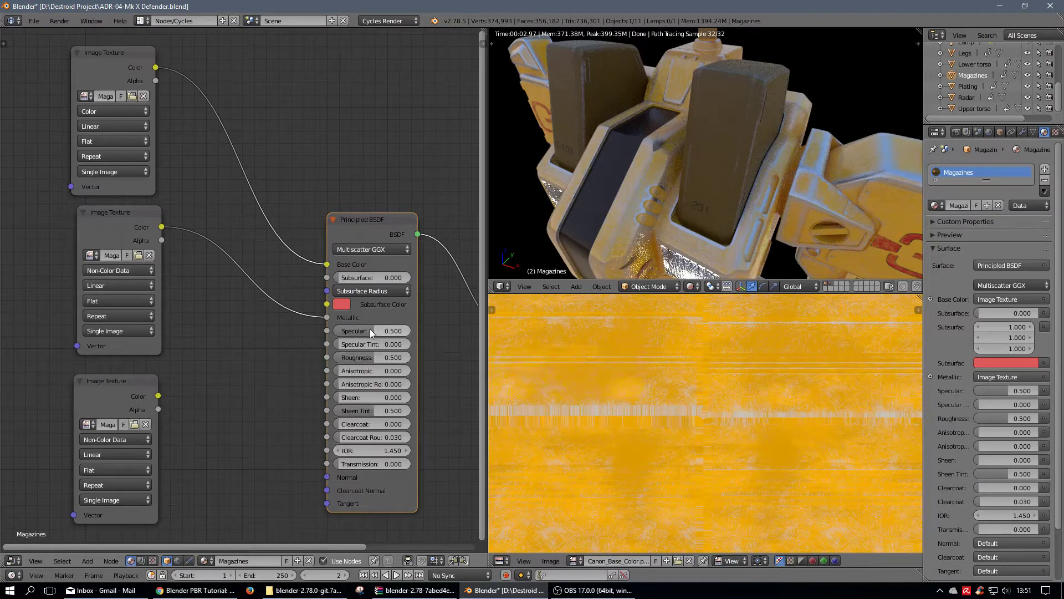
drag(371, 329, 411, 330)
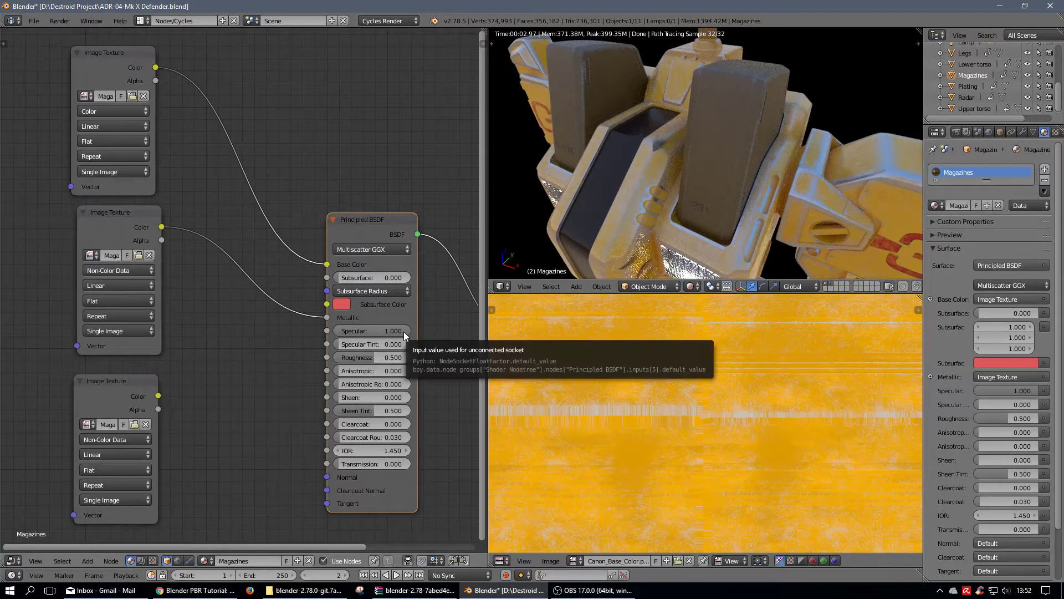
drag(403, 331, 356, 328)
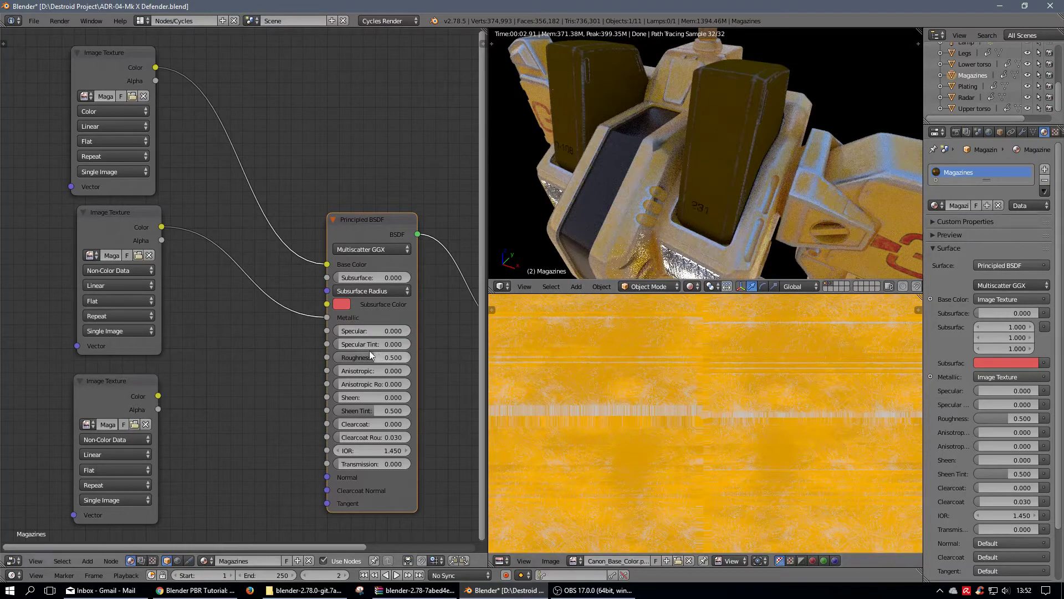
Set the Principled BSDF's Specular Tint to 0.5
drag(342, 344, 374, 343)
click(399, 347)
text(0.5)
key(Return)
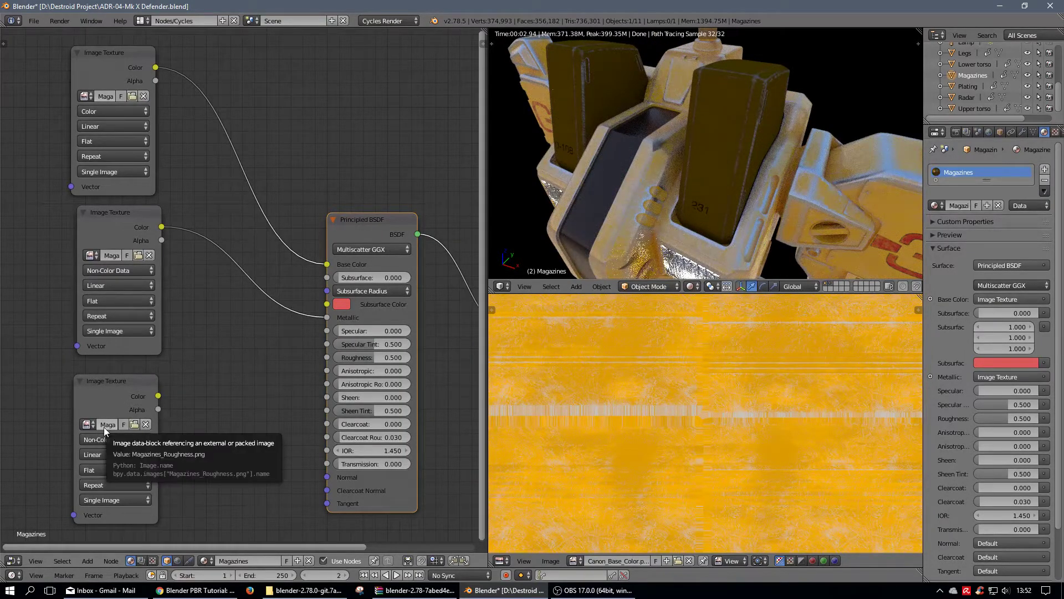
Reconnect the bottom texture to Roughness and the middle one to Metallic, then raise Specular to 0.458
drag(158, 396, 327, 357)
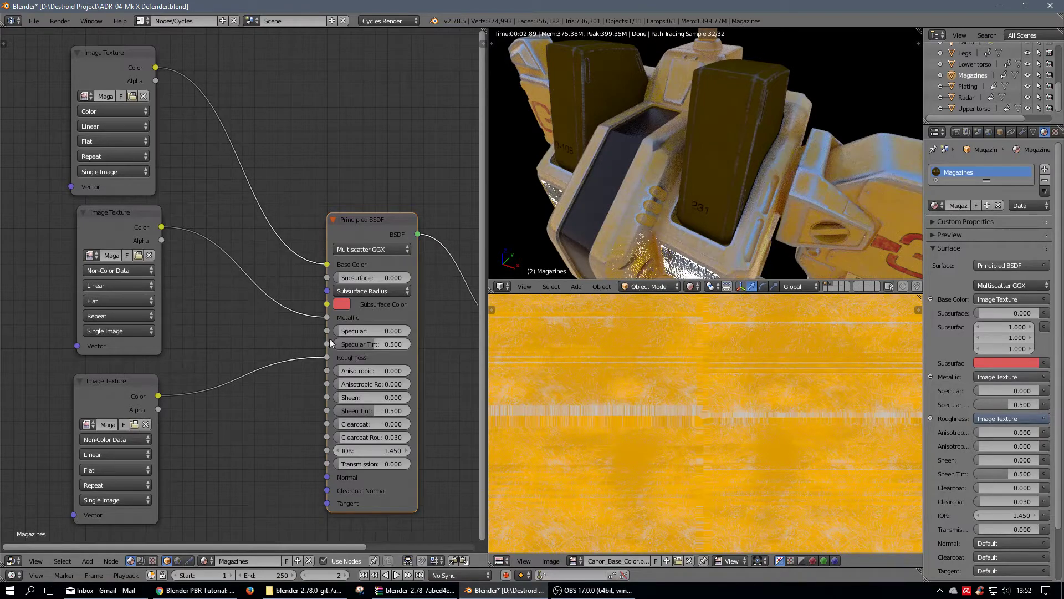
drag(324, 317, 291, 317)
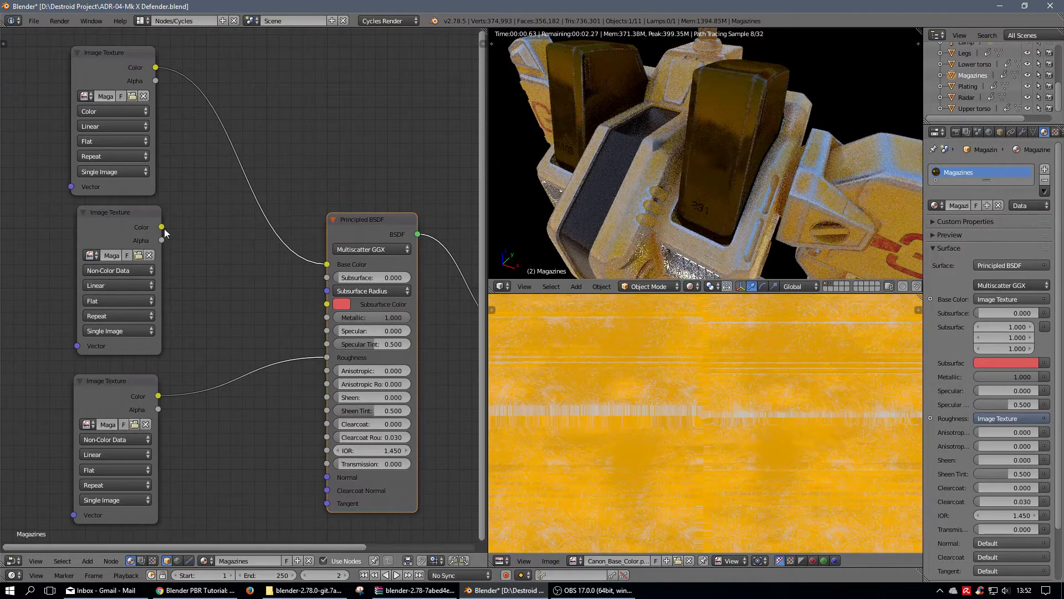
drag(161, 228, 332, 319)
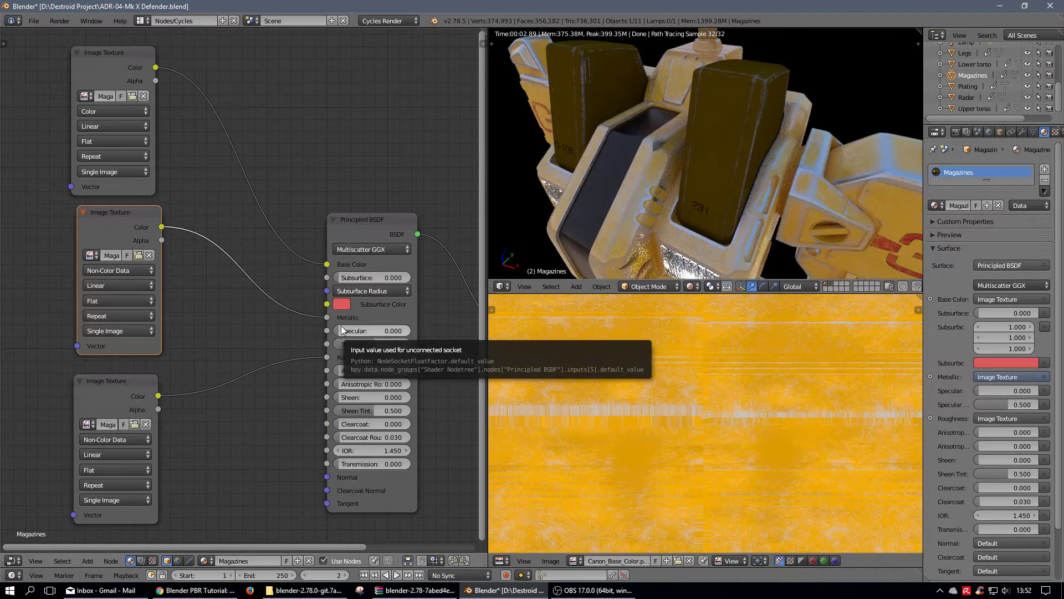
drag(339, 329, 372, 330)
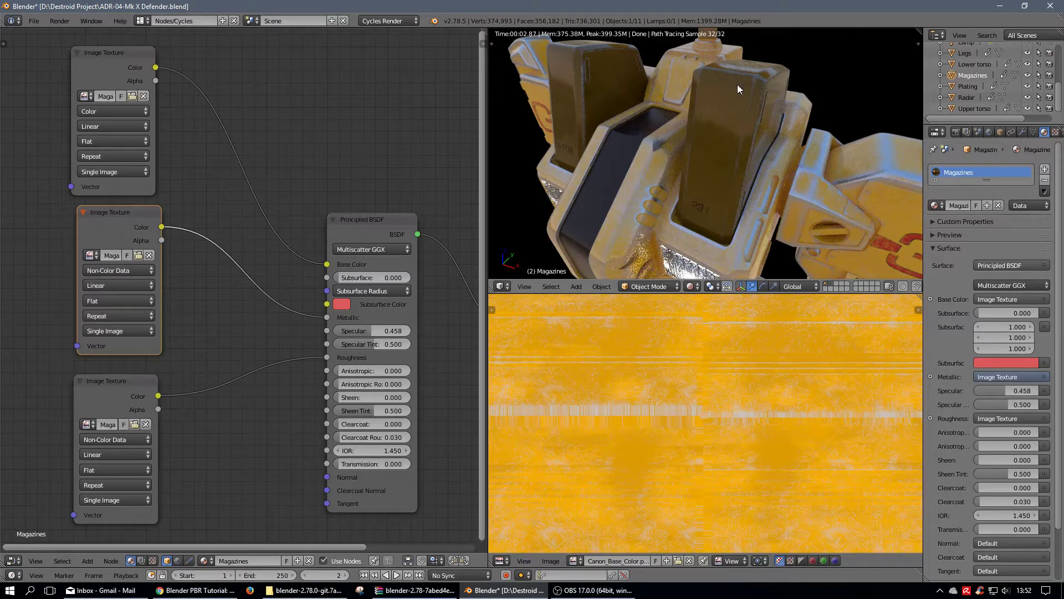
Enter 0.5 for Specular, then drag it up to the full 1.000
click(378, 332)
key(BackSpace)
text(0.5)
key(Return)
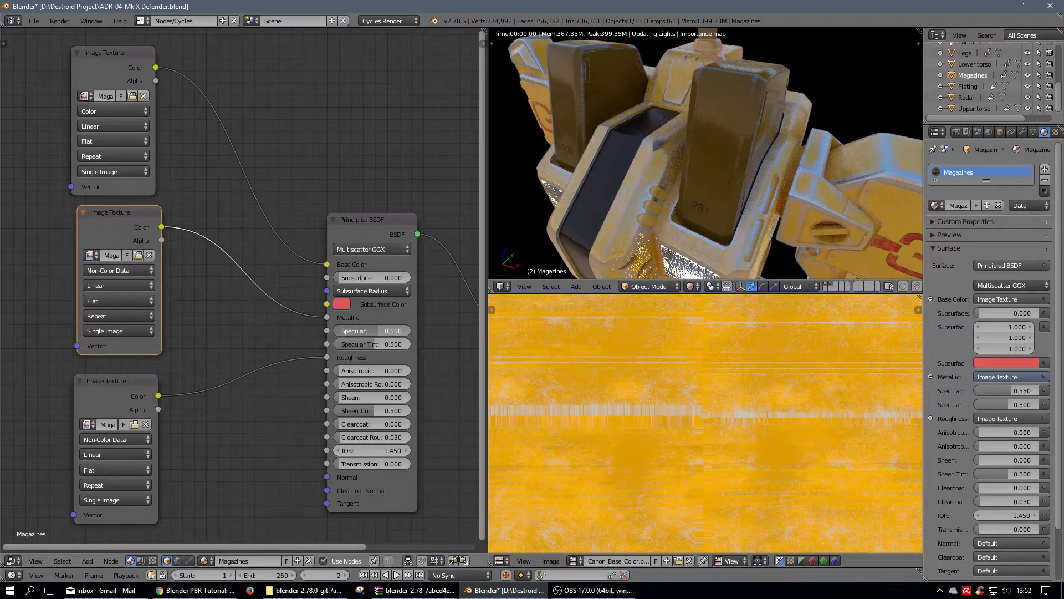
drag(377, 330, 471, 323)
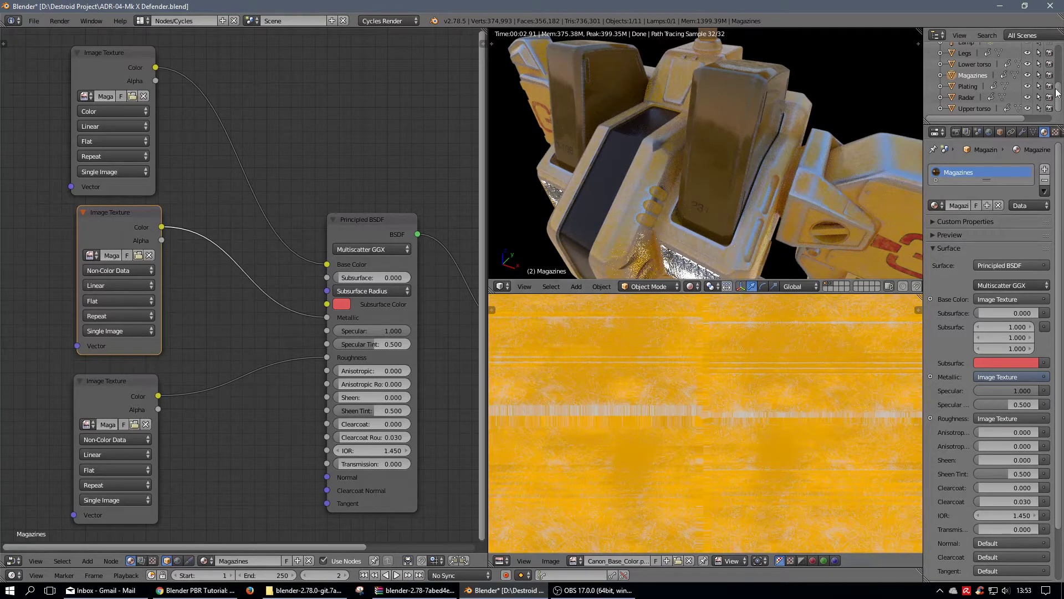
scroll(1060, 91, up, 1)
scroll(1060, 92, down, 1)
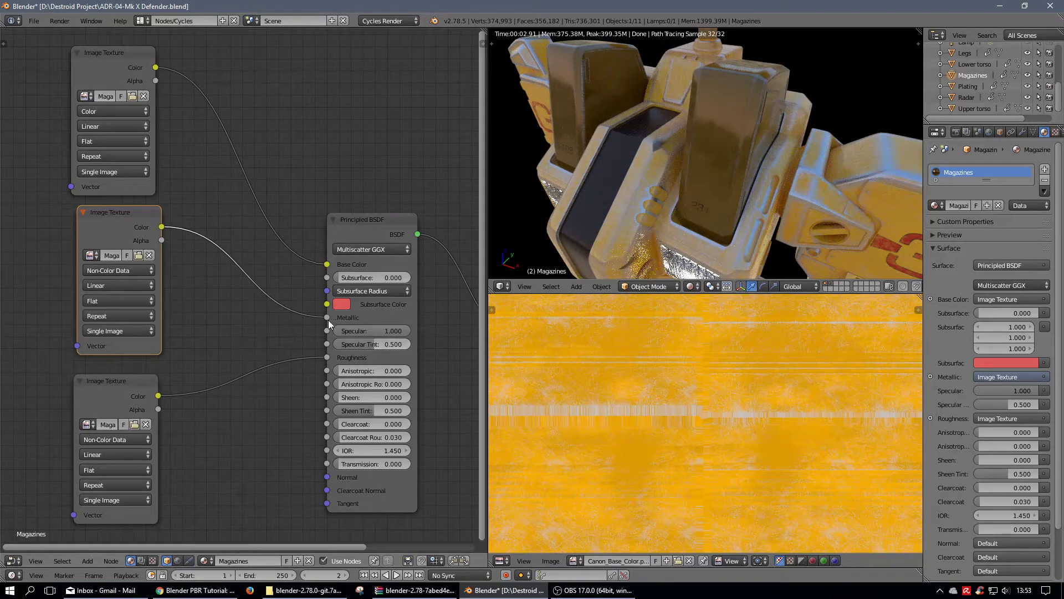
Route the middle image map into Specular and try Metallic at 0, 0.775 and 1.0, ending at 0
mouse_move(322, 316)
mouse_down()
mouse_move(310, 321)
mouse_move(330, 332)
mouse_up()
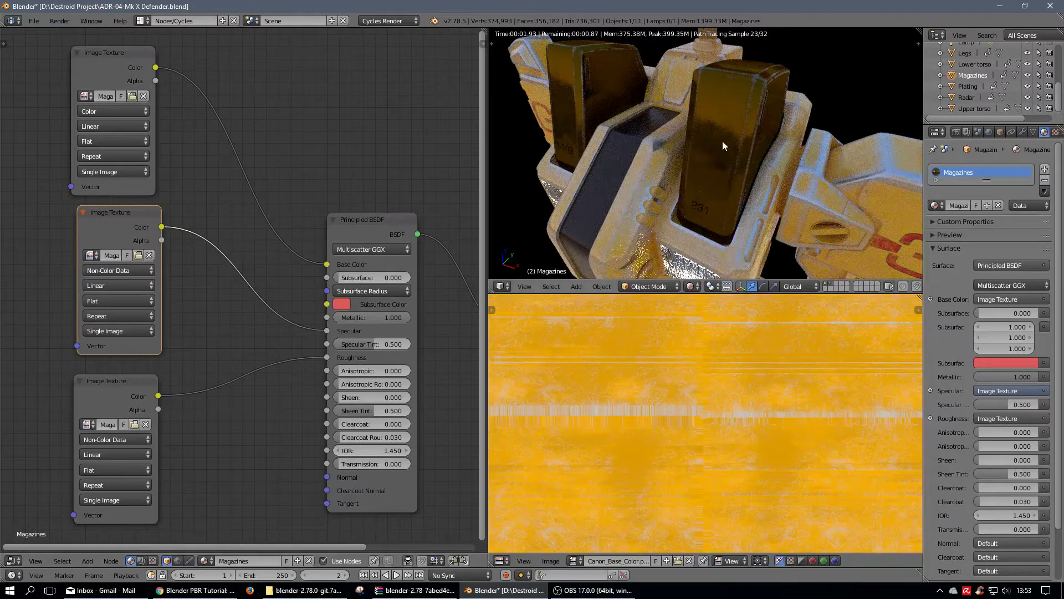
drag(407, 317, 338, 319)
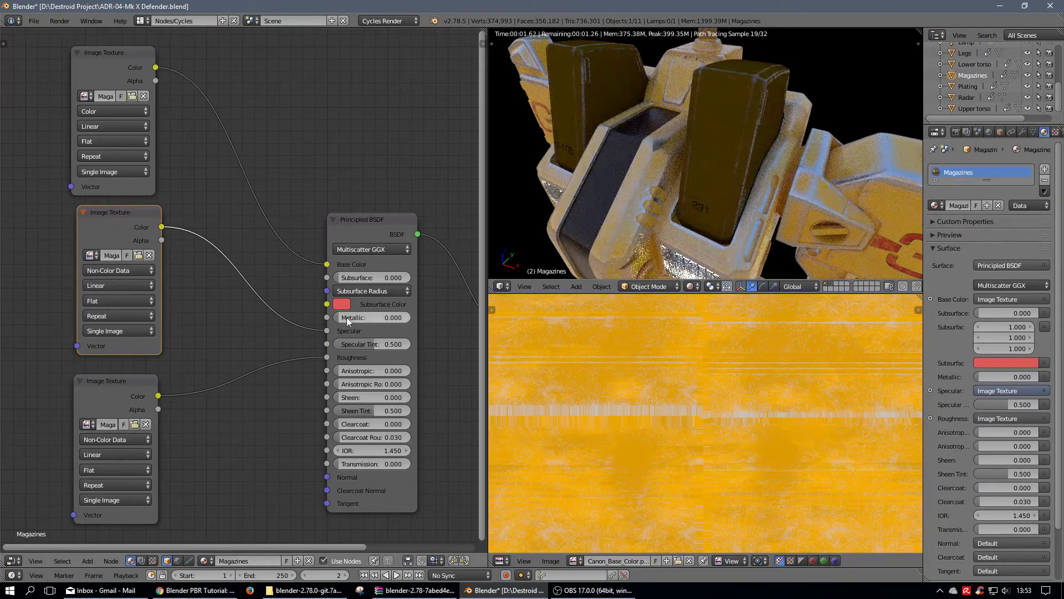
mouse_move(340, 317)
mouse_down()
mouse_move(411, 317)
mouse_move(338, 317)
mouse_up()
drag(344, 317, 398, 317)
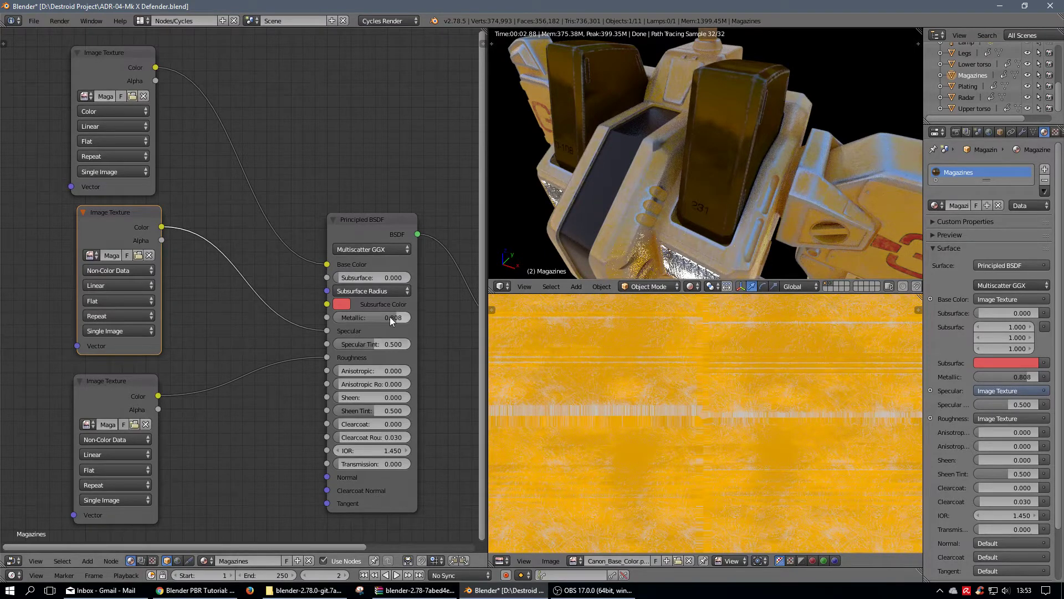
drag(390, 317, 411, 317)
drag(401, 315, 338, 317)
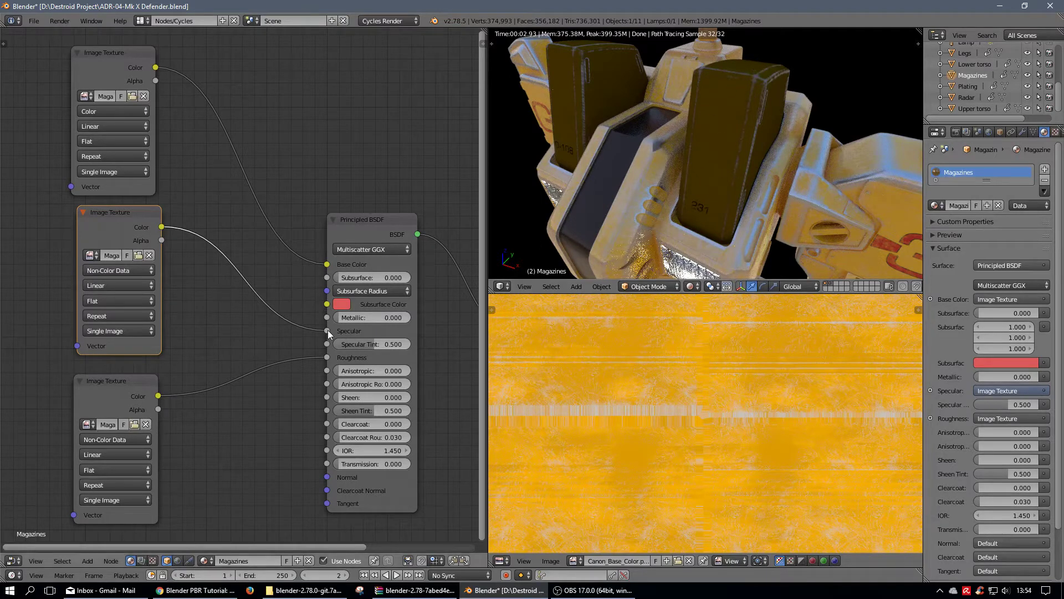
Reconnect the image map to Metallic and drop Specular from 1.0 to nearly 0
drag(328, 330, 330, 317)
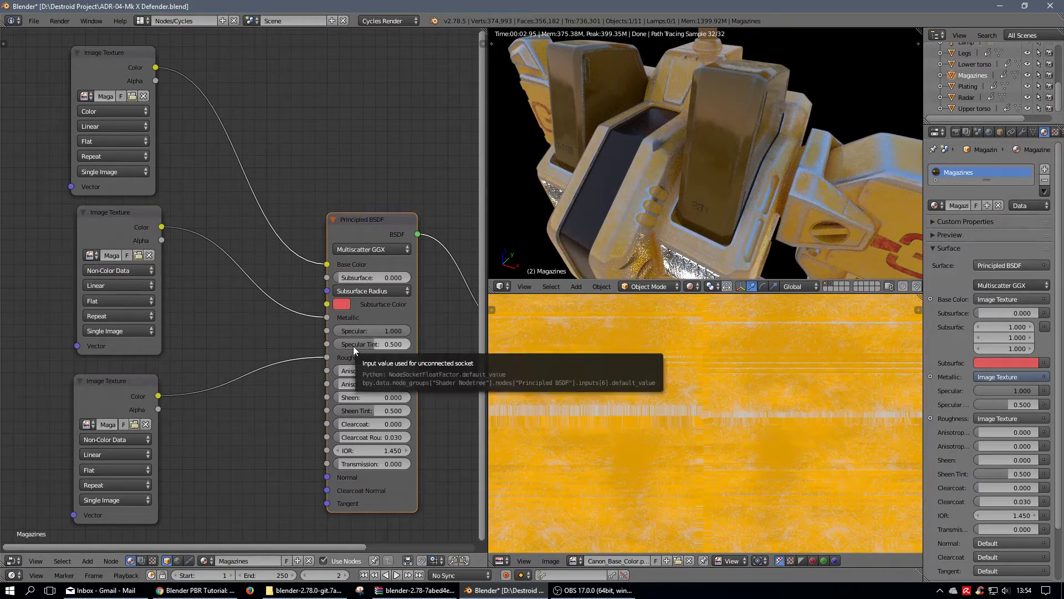
drag(406, 331, 338, 331)
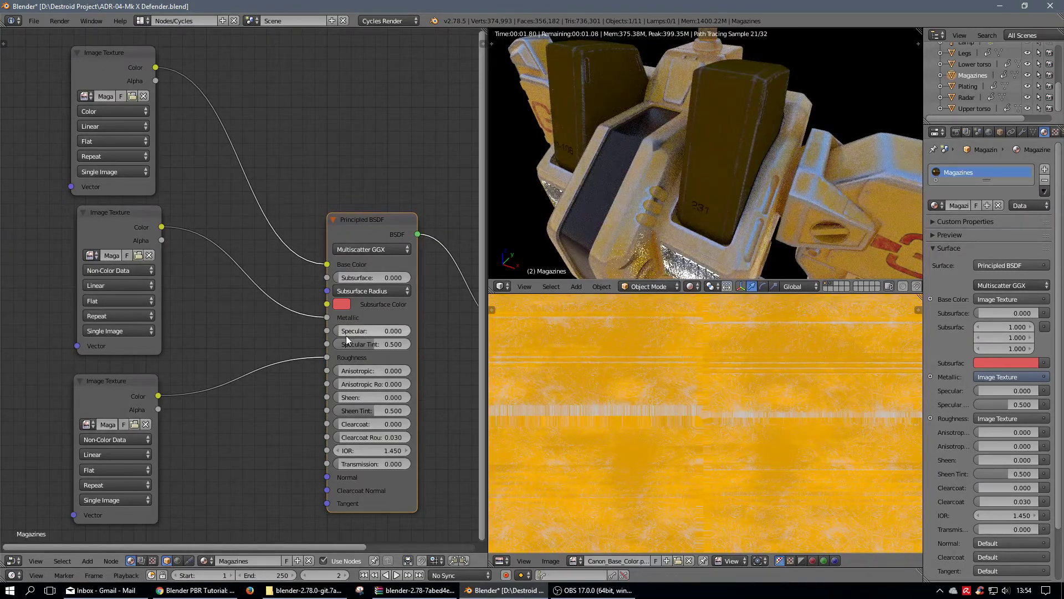
drag(341, 330, 342, 331)
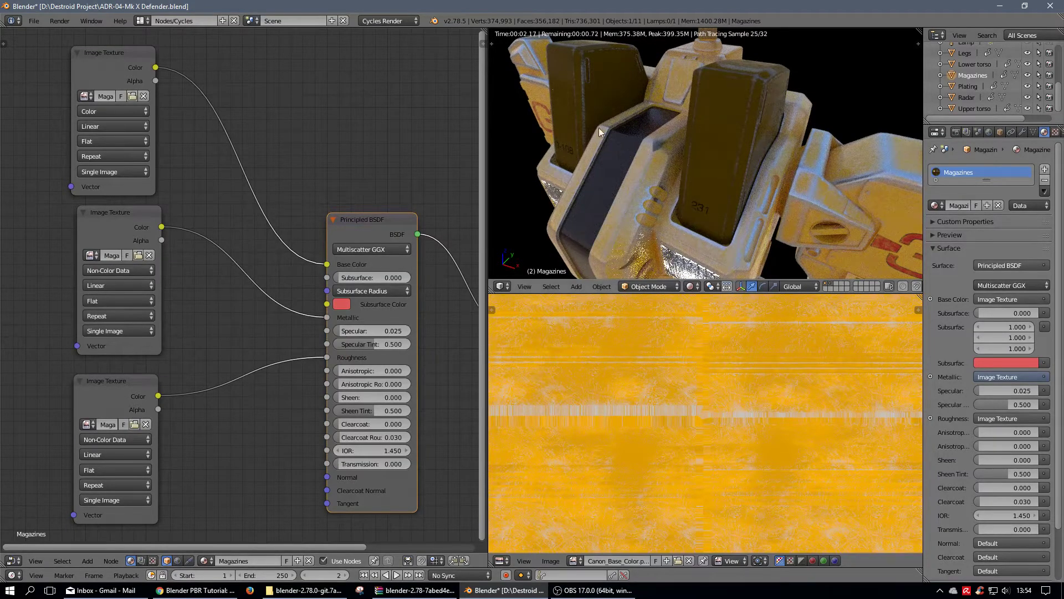
Raise Specular to about 0.517 while orbiting and zooming to inspect the magazines' reflections
mouse_move(750, 118)
middle_down()
mouse_move(733, 122)
mouse_move(736, 142)
mouse_move(740, 116)
mouse_move(739, 129)
middle_up()
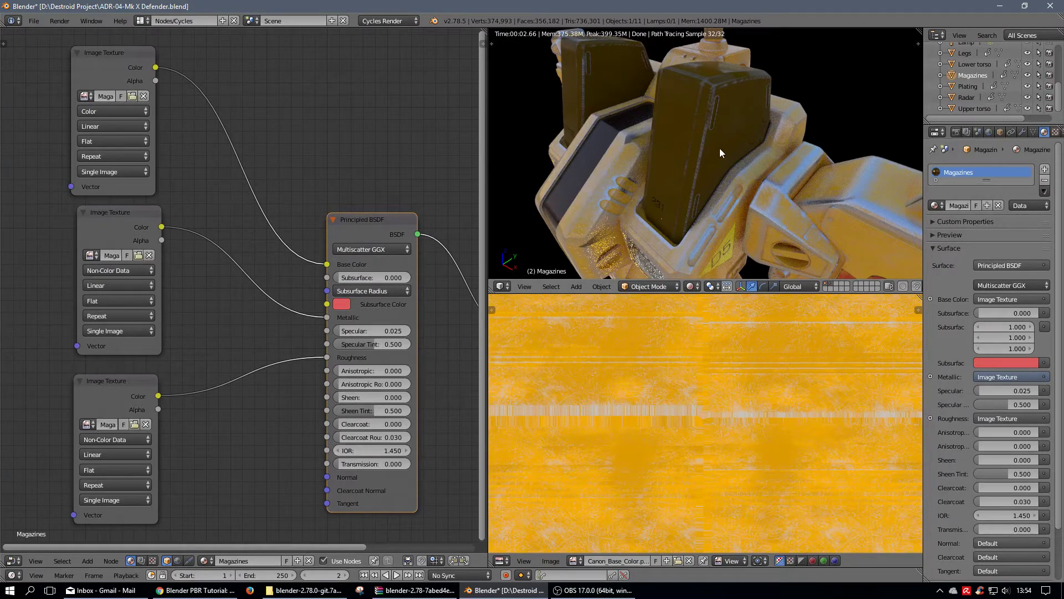
scroll(743, 122, up, 2)
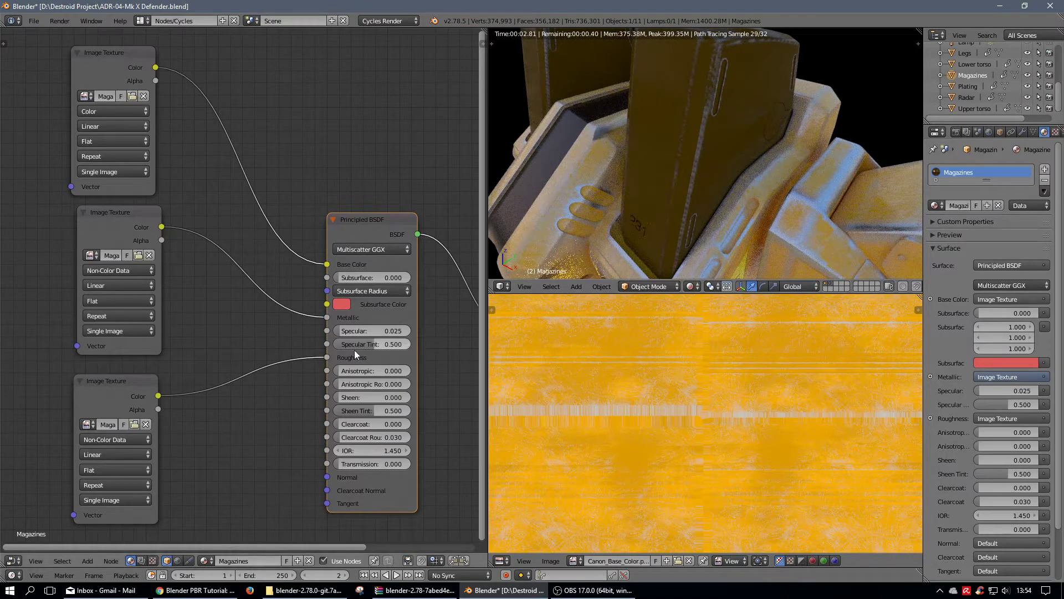
drag(343, 331, 376, 330)
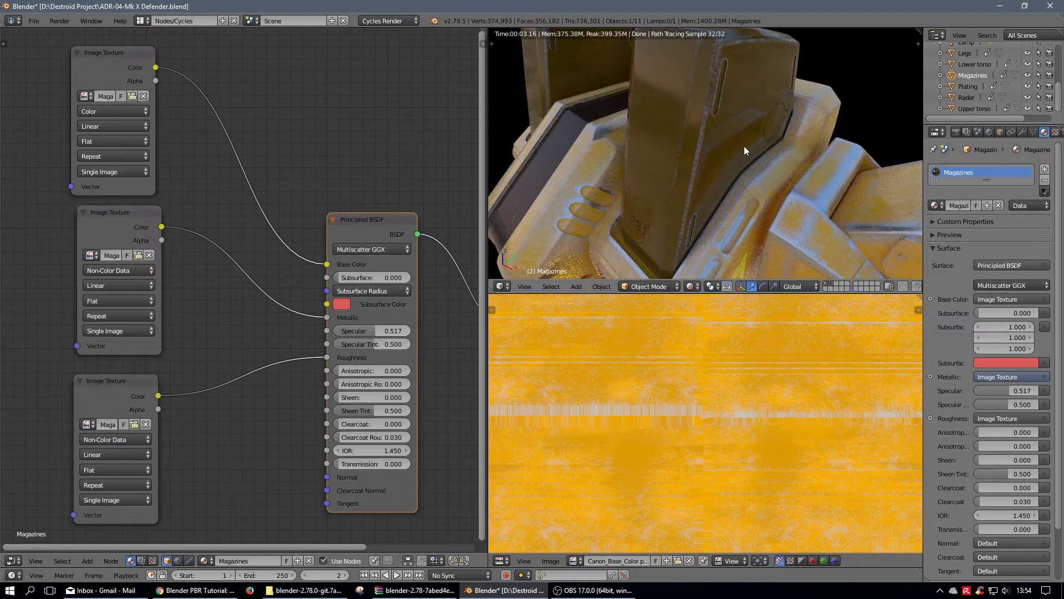
scroll(734, 145, down, 2)
scroll(571, 278, up, 2)
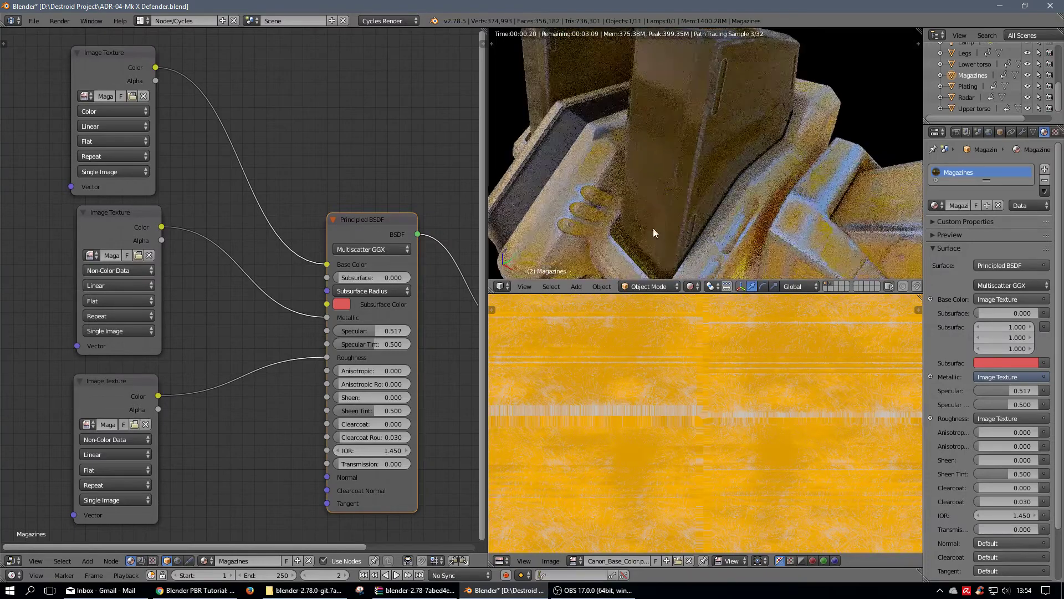
Move the image map to Specular and adjust Metallic between about 0.54 and 0.85
drag(327, 317, 327, 331)
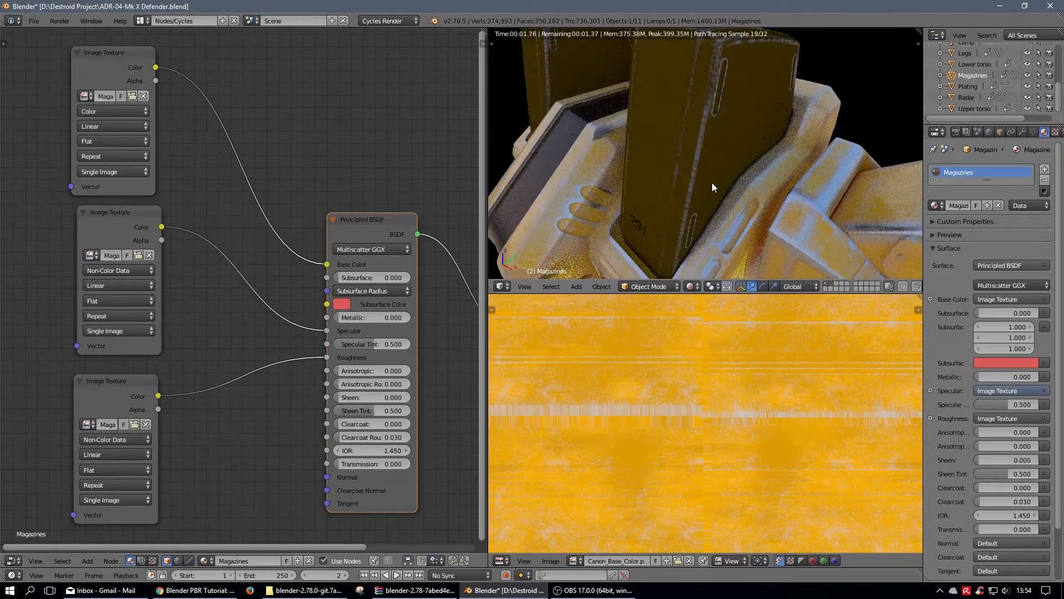
drag(340, 316, 400, 317)
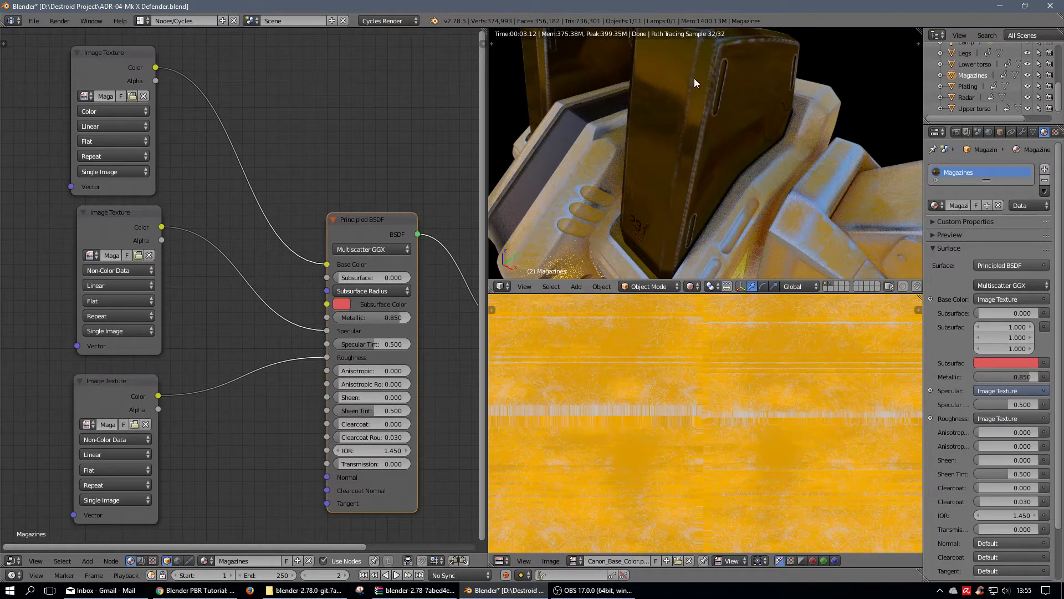
drag(399, 318, 369, 331)
Orbit around the whole robot and select the Arms object to show its material
scroll(795, 237, down, 5)
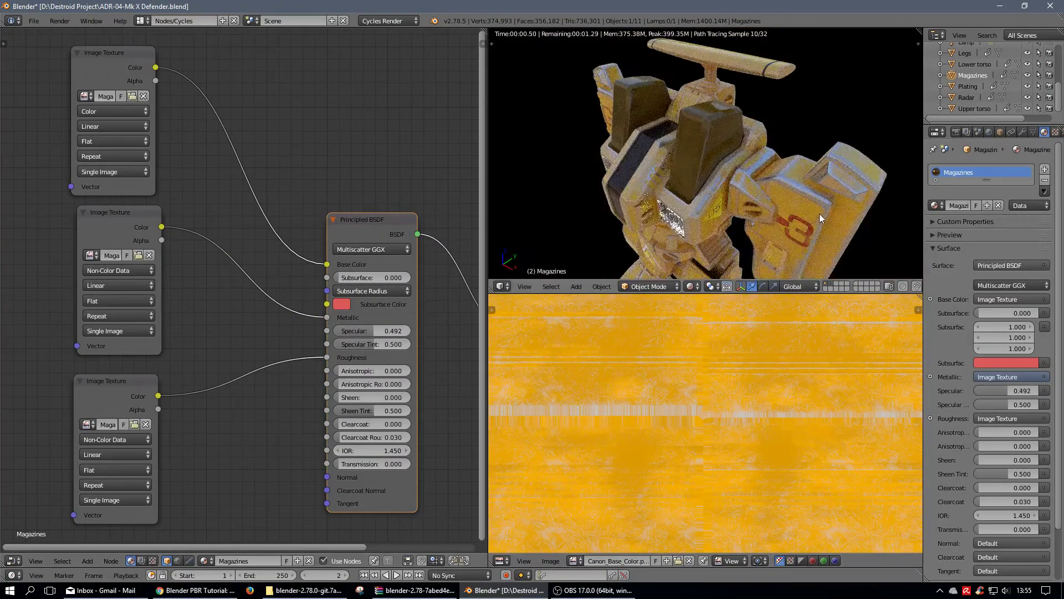
middle_drag(825, 209, 714, 211)
scroll(727, 187, up, 5)
scroll(727, 188, down, 2)
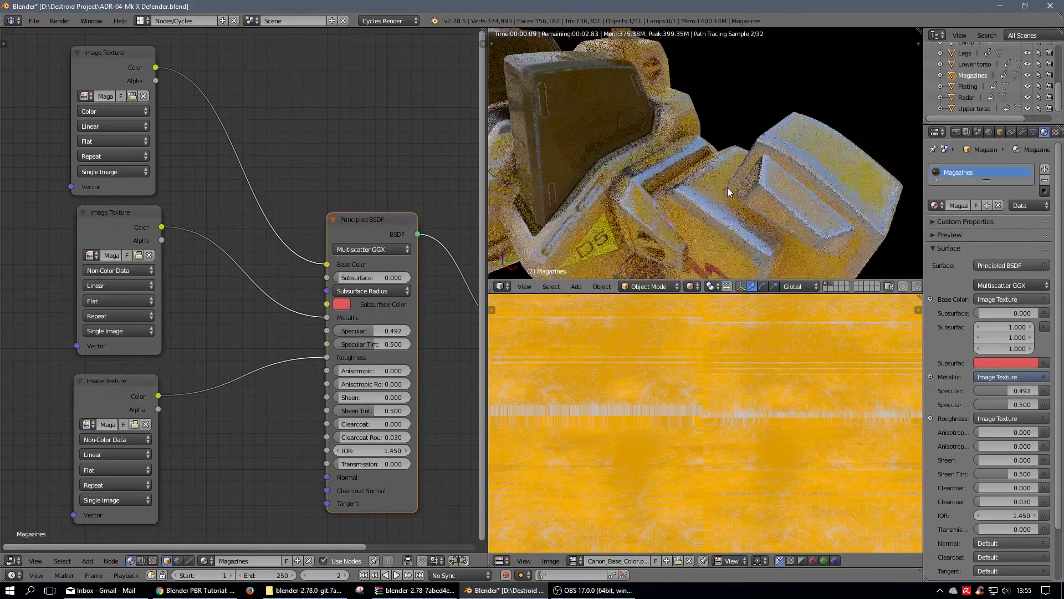
scroll(716, 228, up, 2)
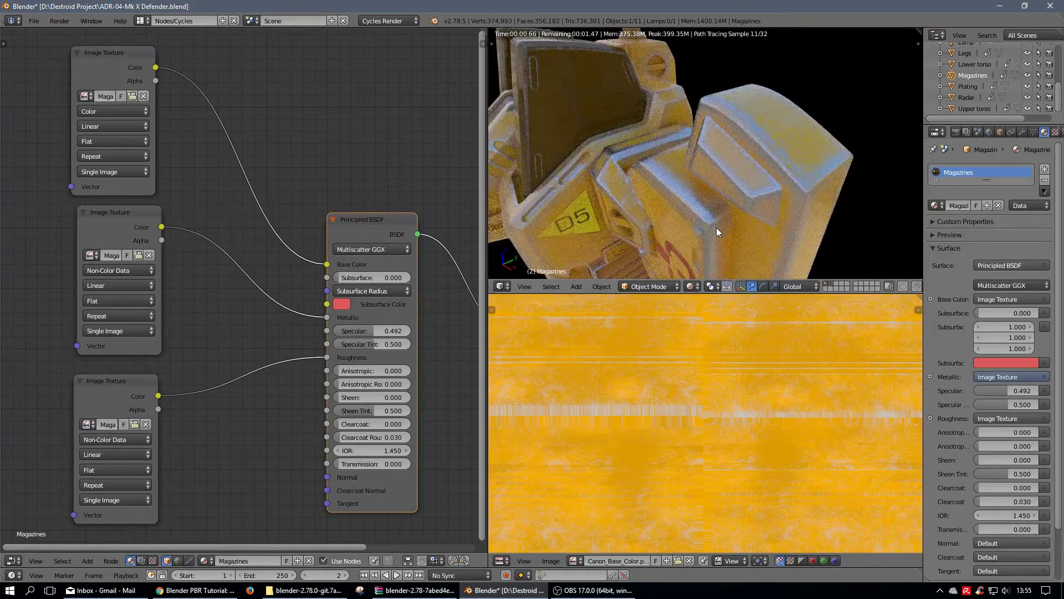
right_click(719, 271)
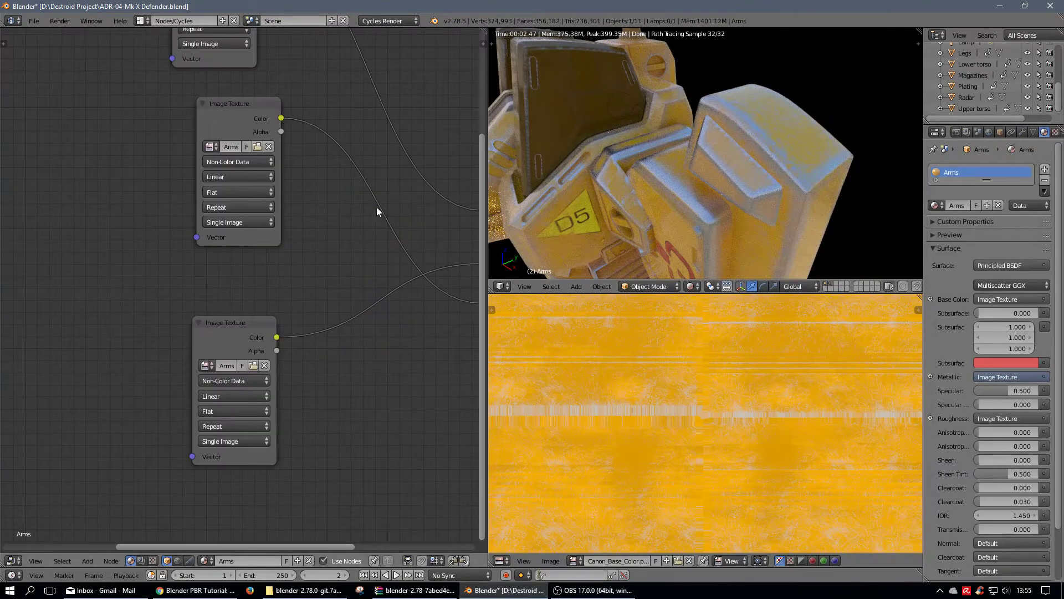
Bring the Principled BSDF into view and rearrange the Arms Image Texture nodes
middle_drag(320, 179, 196, 234)
drag(116, 147, 226, 398)
drag(138, 357, 161, 190)
drag(258, 397, 108, 377)
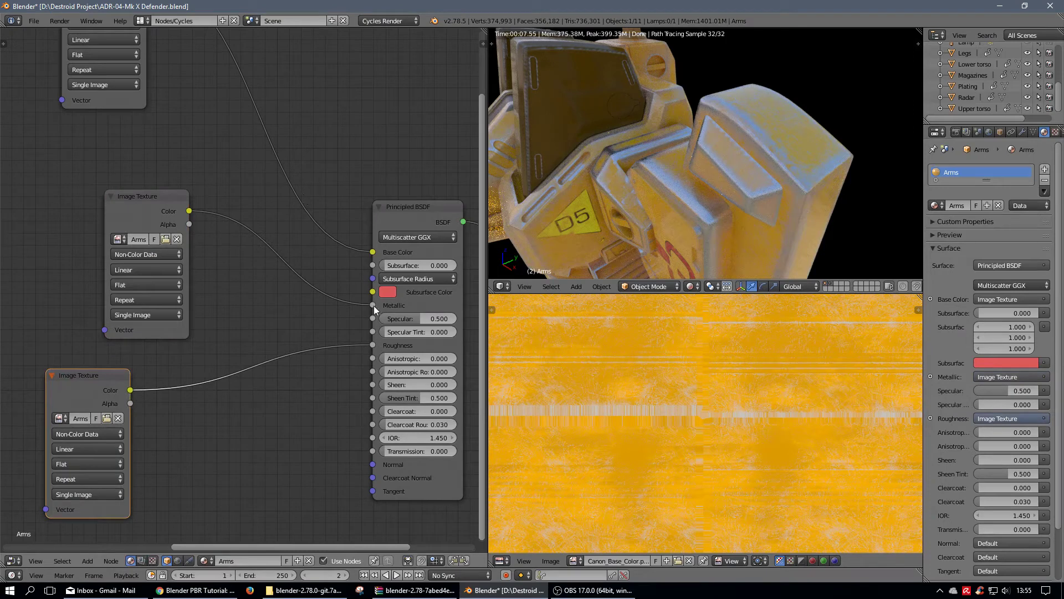
Test the Arms map on Specular with Metallic at 1.000, then relink it to Metallic
drag(371, 304, 372, 318)
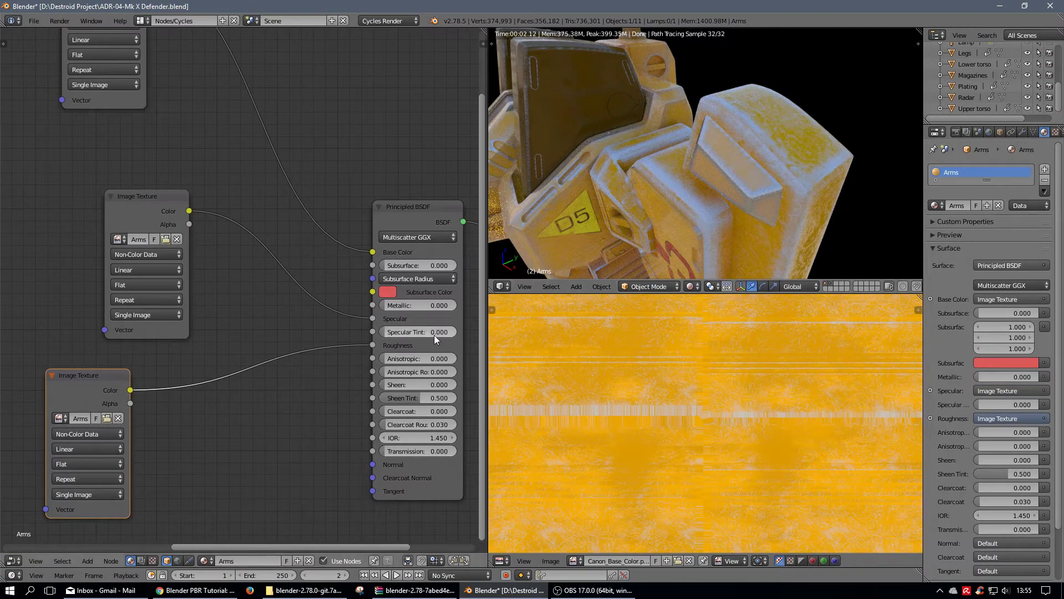
drag(381, 308, 457, 306)
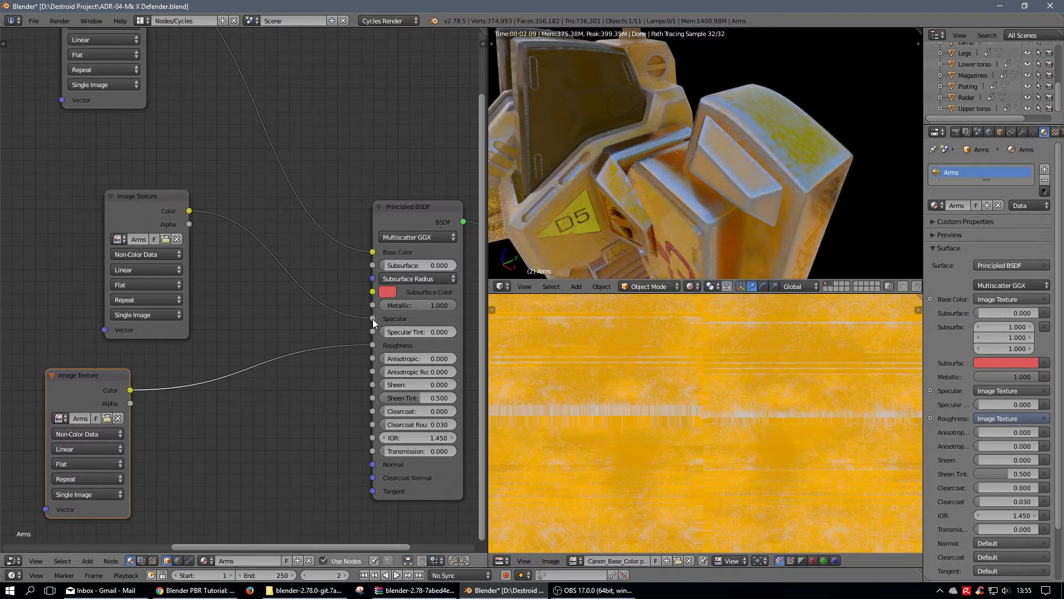
drag(372, 318, 373, 306)
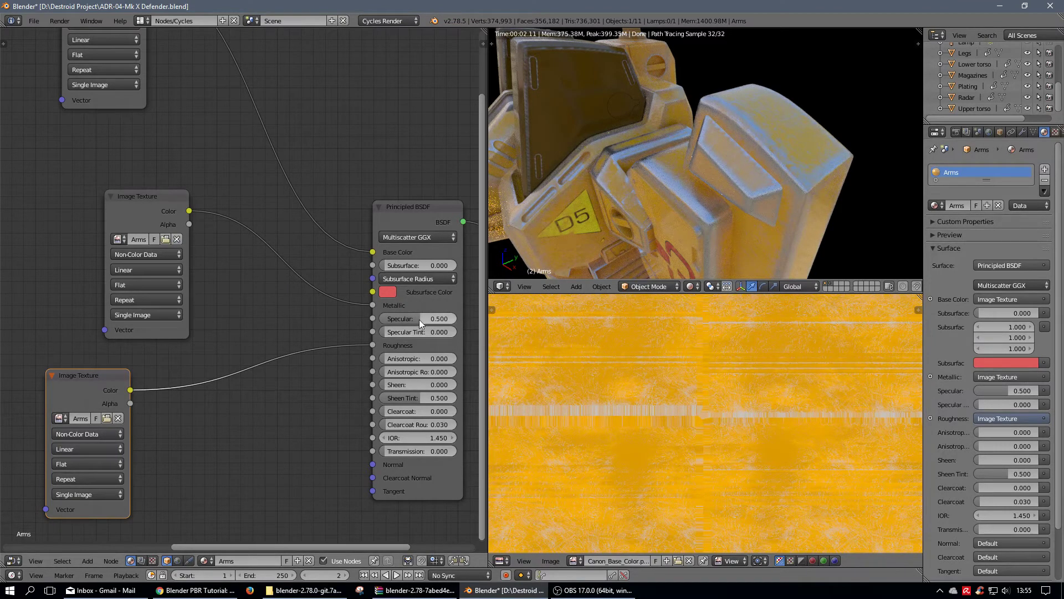
drag(419, 318, 385, 317)
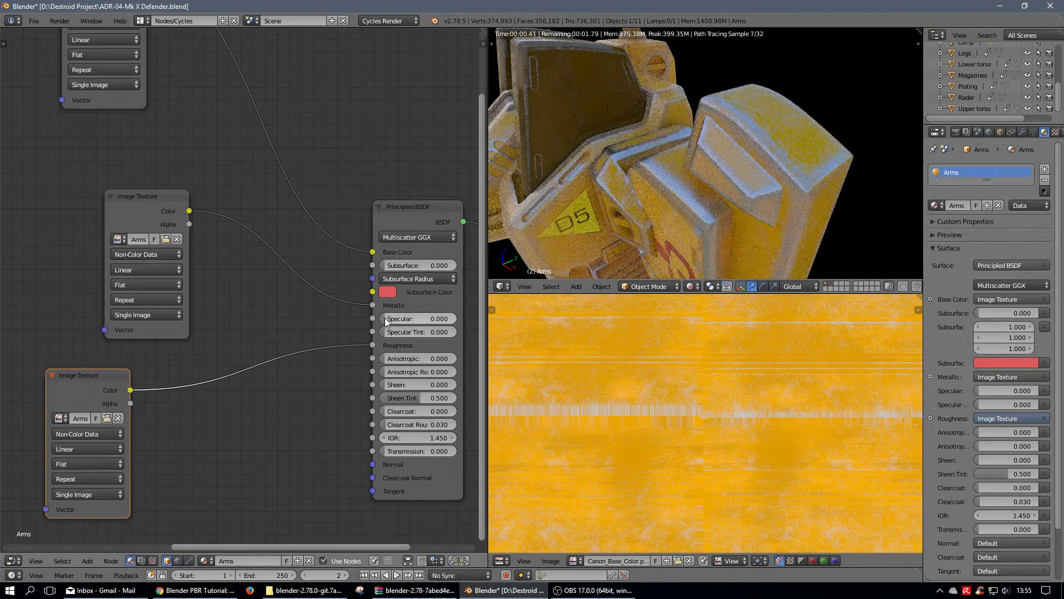
mouse_move(701, 220)
middle_down()
mouse_move(691, 208)
mouse_move(675, 225)
mouse_move(692, 219)
middle_up()
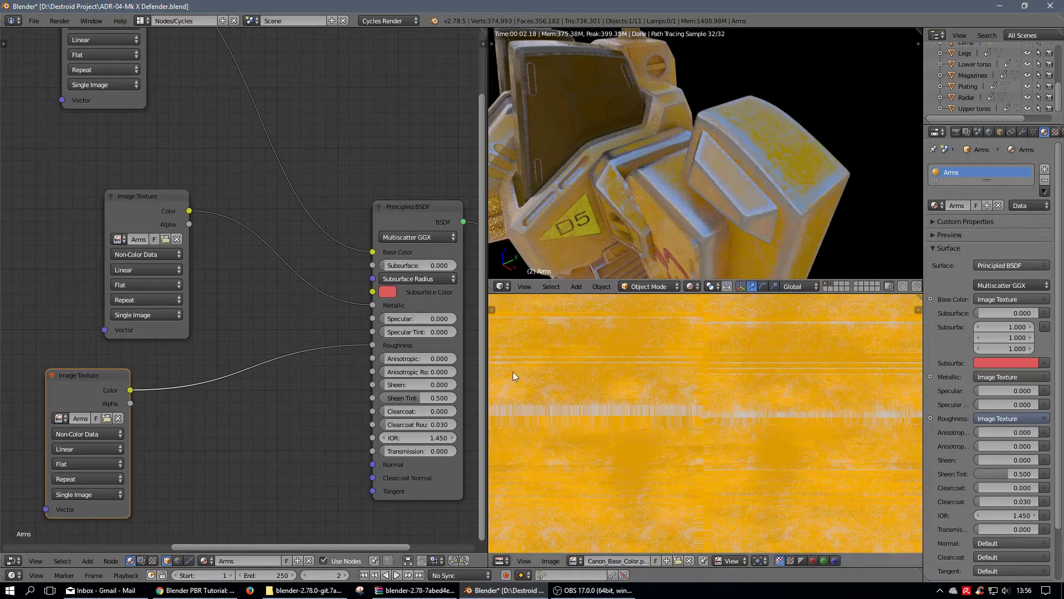
double_click(421, 319)
text(0.9)
key(Return)
drag(421, 319, 457, 317)
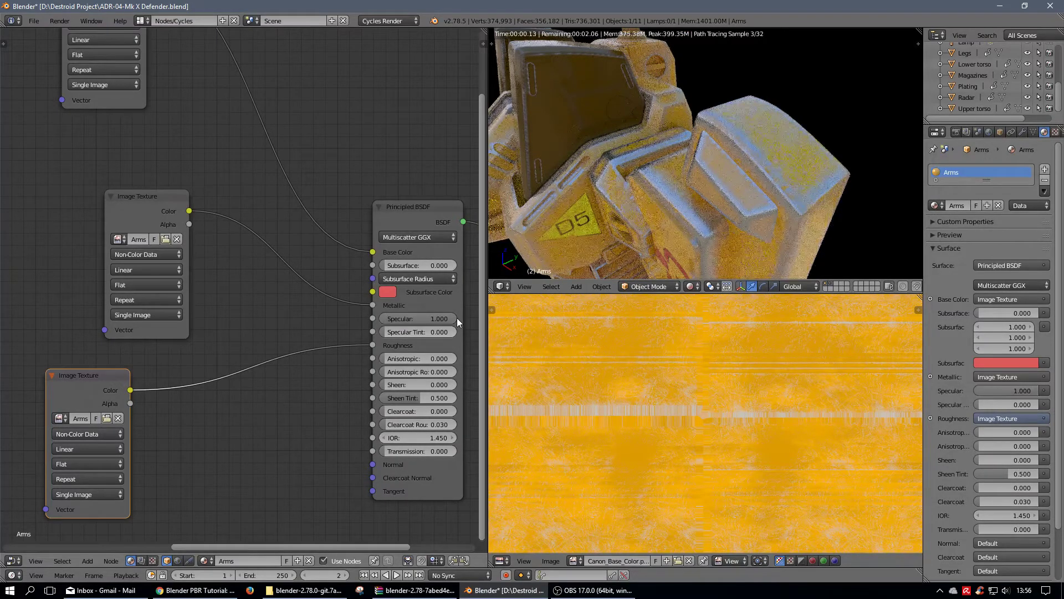
mouse_move(710, 245)
middle_down()
mouse_move(725, 224)
mouse_move(706, 242)
middle_up()
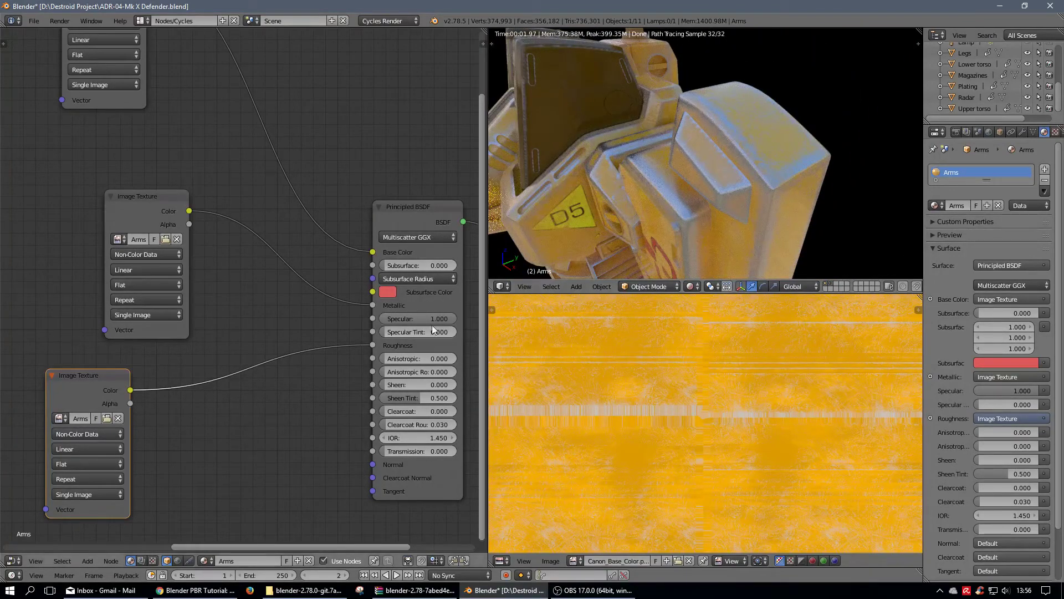
drag(428, 318, 390, 319)
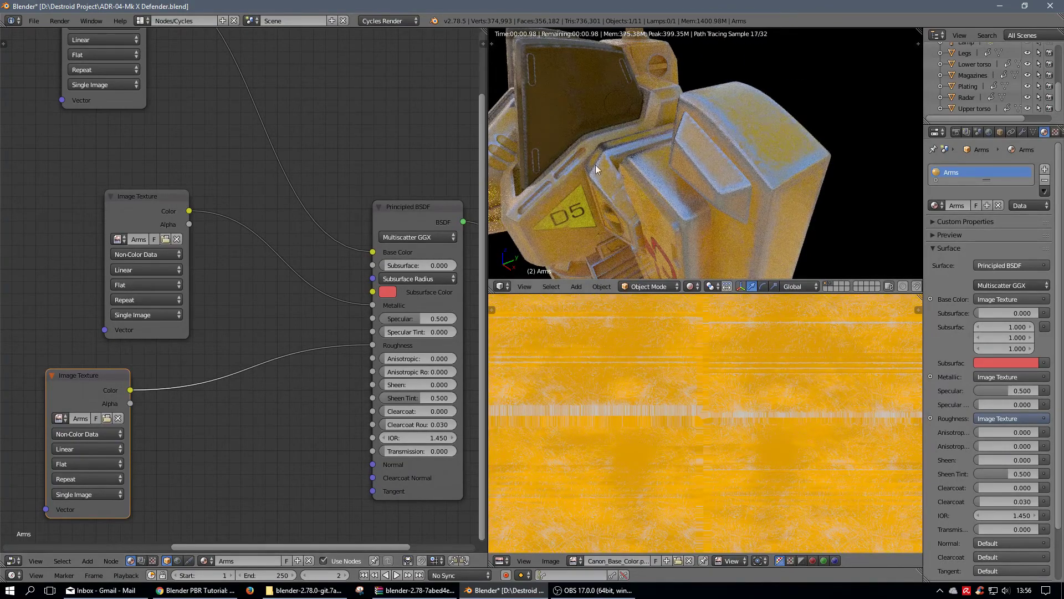
middle_drag(597, 135, 611, 148)
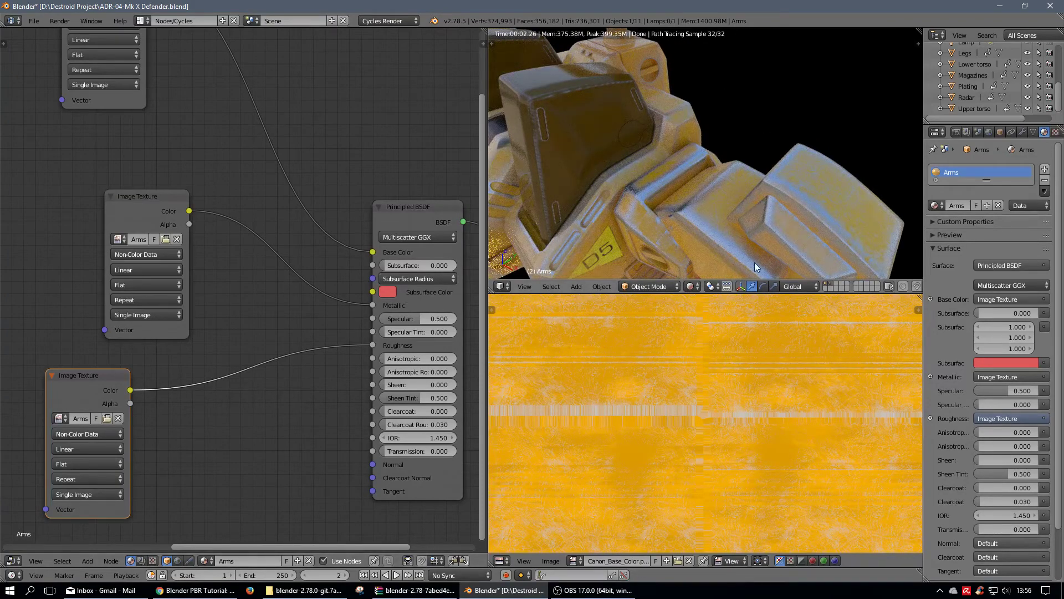
middle_drag(671, 232, 678, 192)
scroll(678, 192, up, 2)
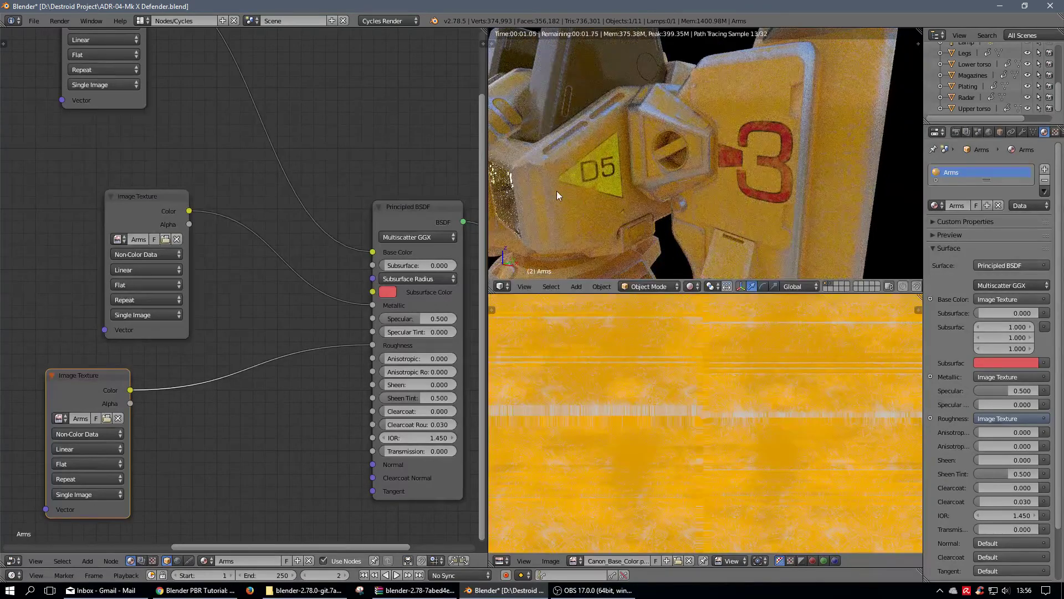
scroll(557, 191, up, 2)
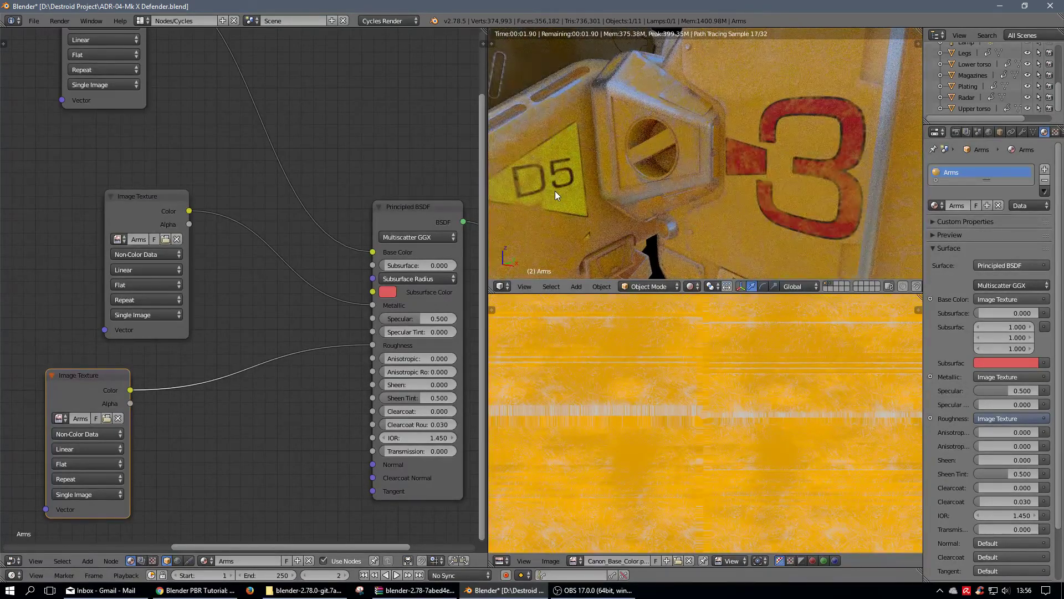
middle_drag(576, 191, 605, 197)
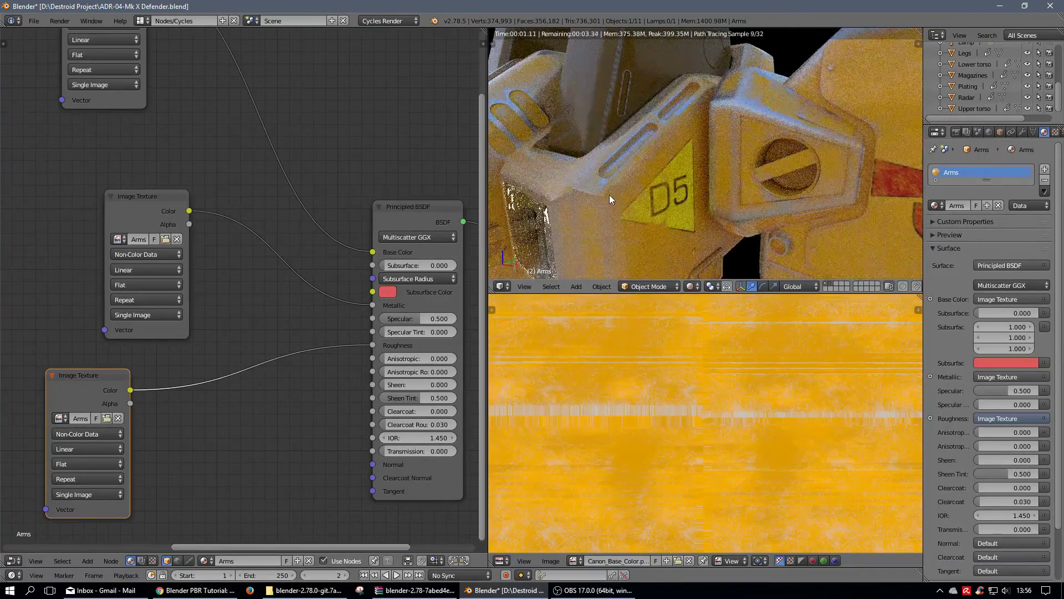
Select the upper torso, then expand and rearrange its collapsed Image Texture nodes
right_click(610, 194)
middle_drag(331, 290, 0, 243)
middle_drag(162, 458, 99, 377)
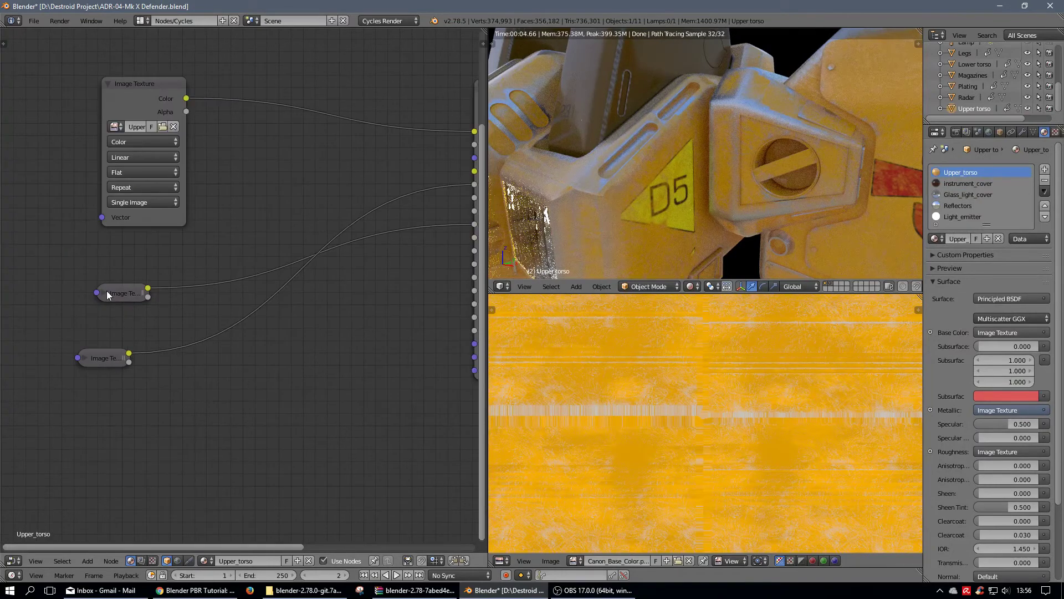
click(105, 292)
click(88, 358)
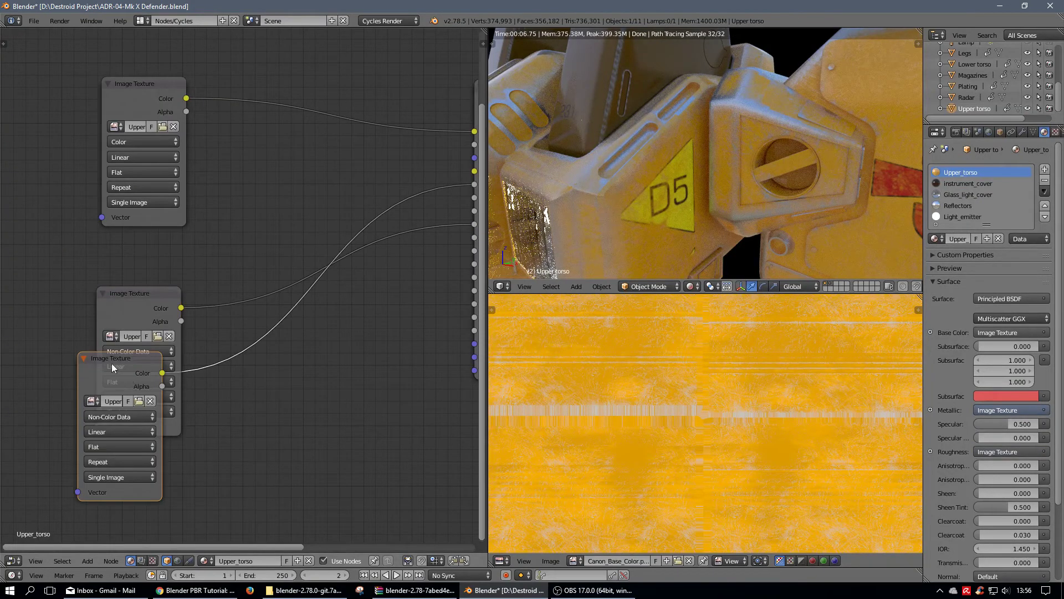
drag(111, 362, 180, 182)
drag(118, 314, 126, 399)
drag(187, 177, 161, 248)
Raise the Upper_torso material's Specular to 1.000
scroll(219, 249, down, 2)
middle_drag(271, 272, 186, 315)
drag(383, 257, 408, 256)
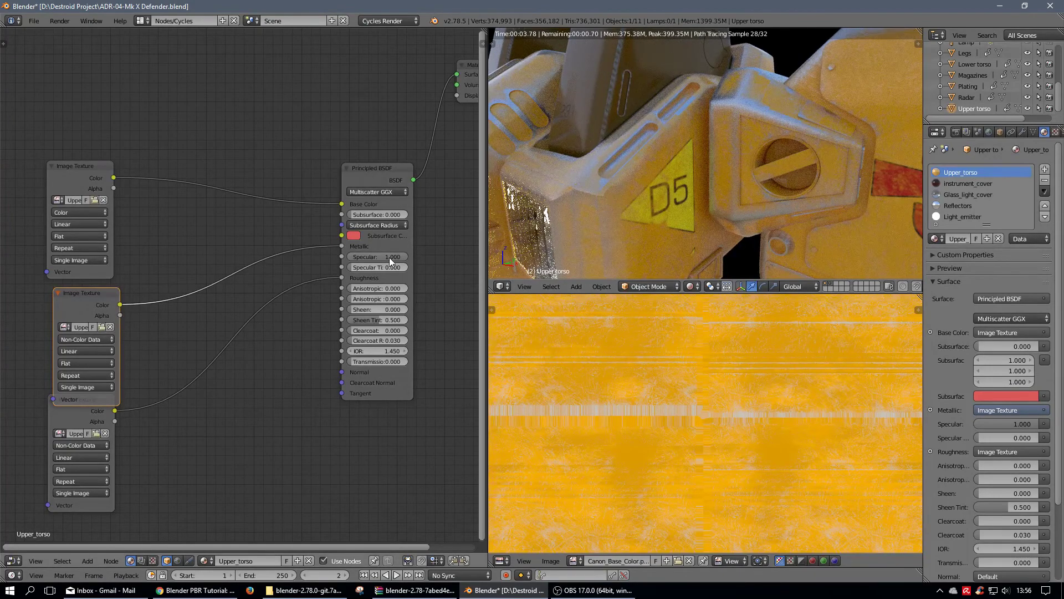
Set Upper_torso Specular to 0.000, test the image map on Specular, then relink it to Metallic
drag(392, 256, 350, 256)
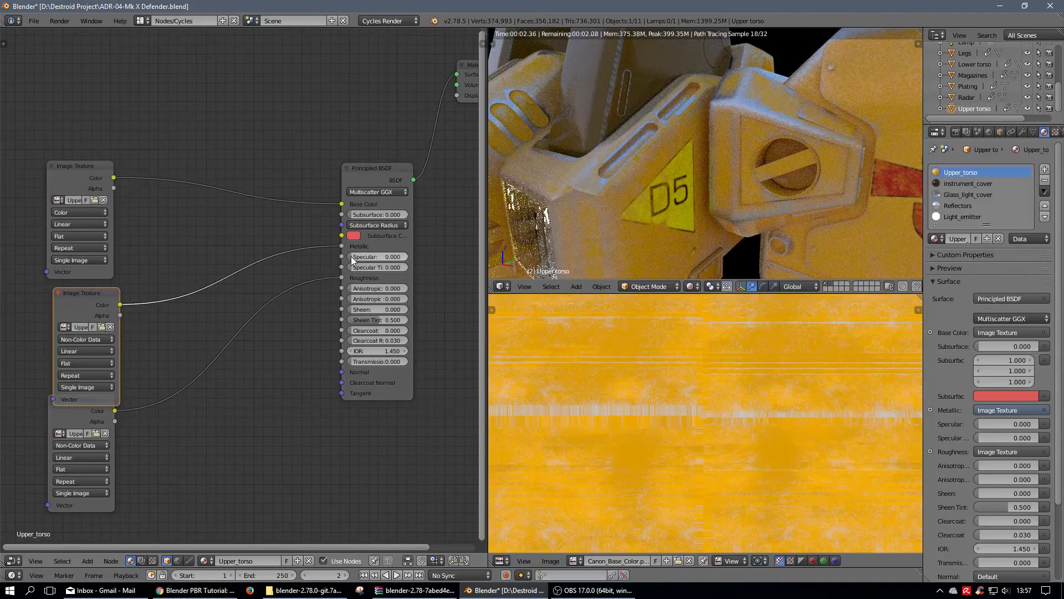
middle_drag(564, 224, 580, 231)
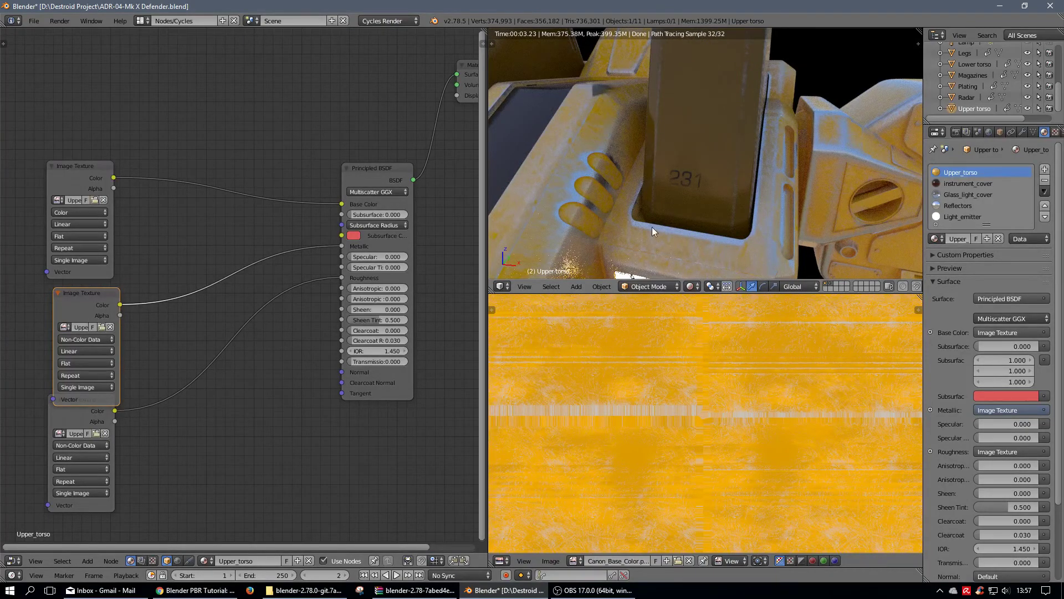
middle_drag(667, 220, 663, 221)
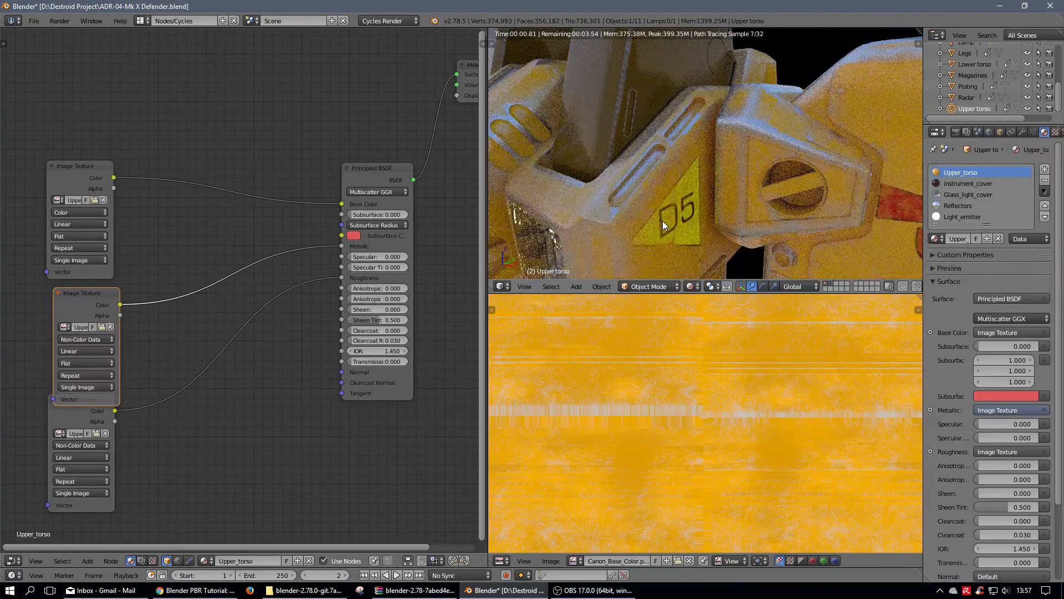
mouse_move(341, 246)
mouse_down()
mouse_move(338, 260)
mouse_move(348, 258)
mouse_up()
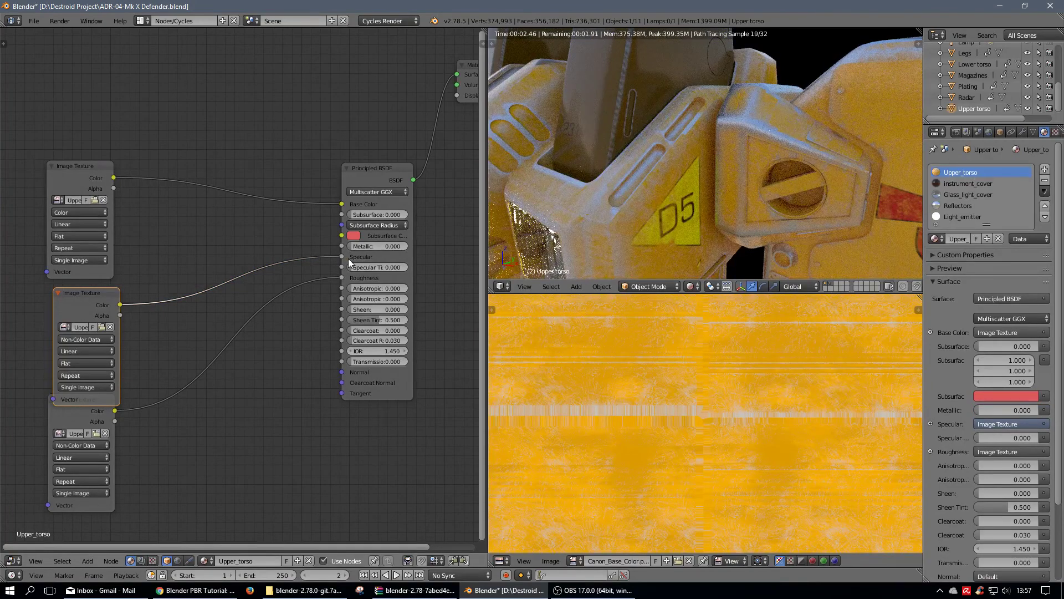
drag(341, 257, 342, 245)
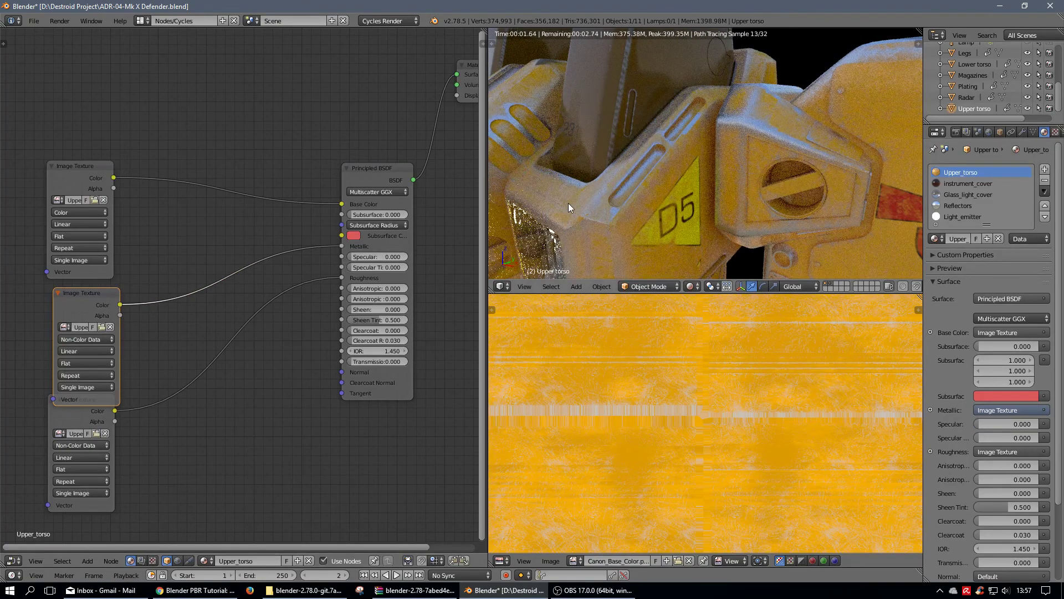